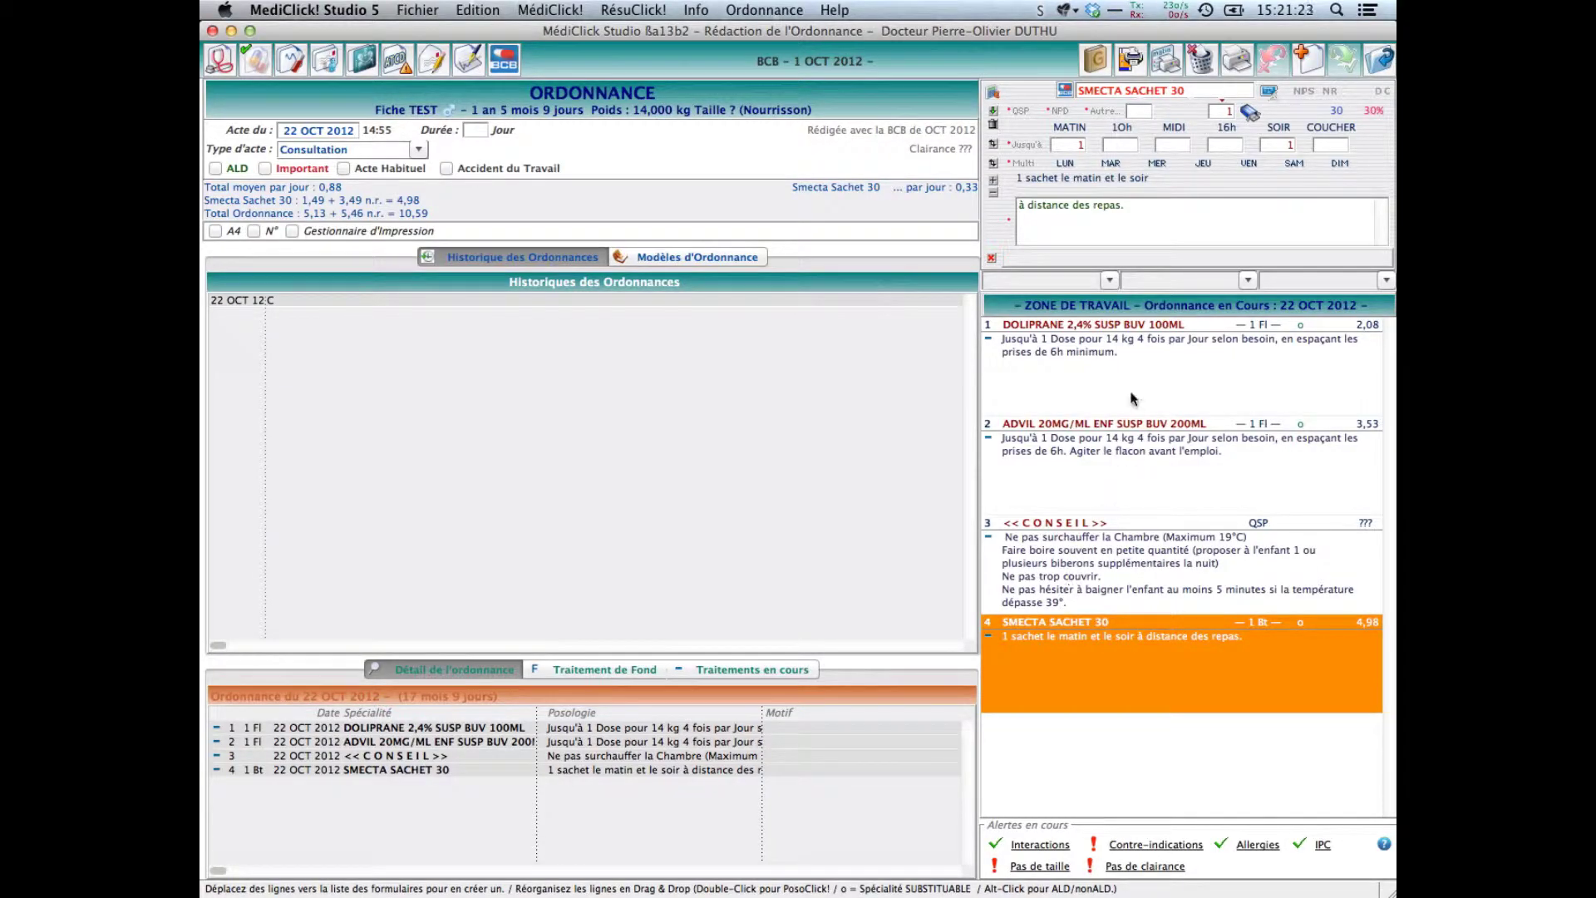
- Create a prescription model from the Doliprane, Advil and Conseil lines of the current prescription
{"action": "left_click", "coordinate": [1129, 387]}
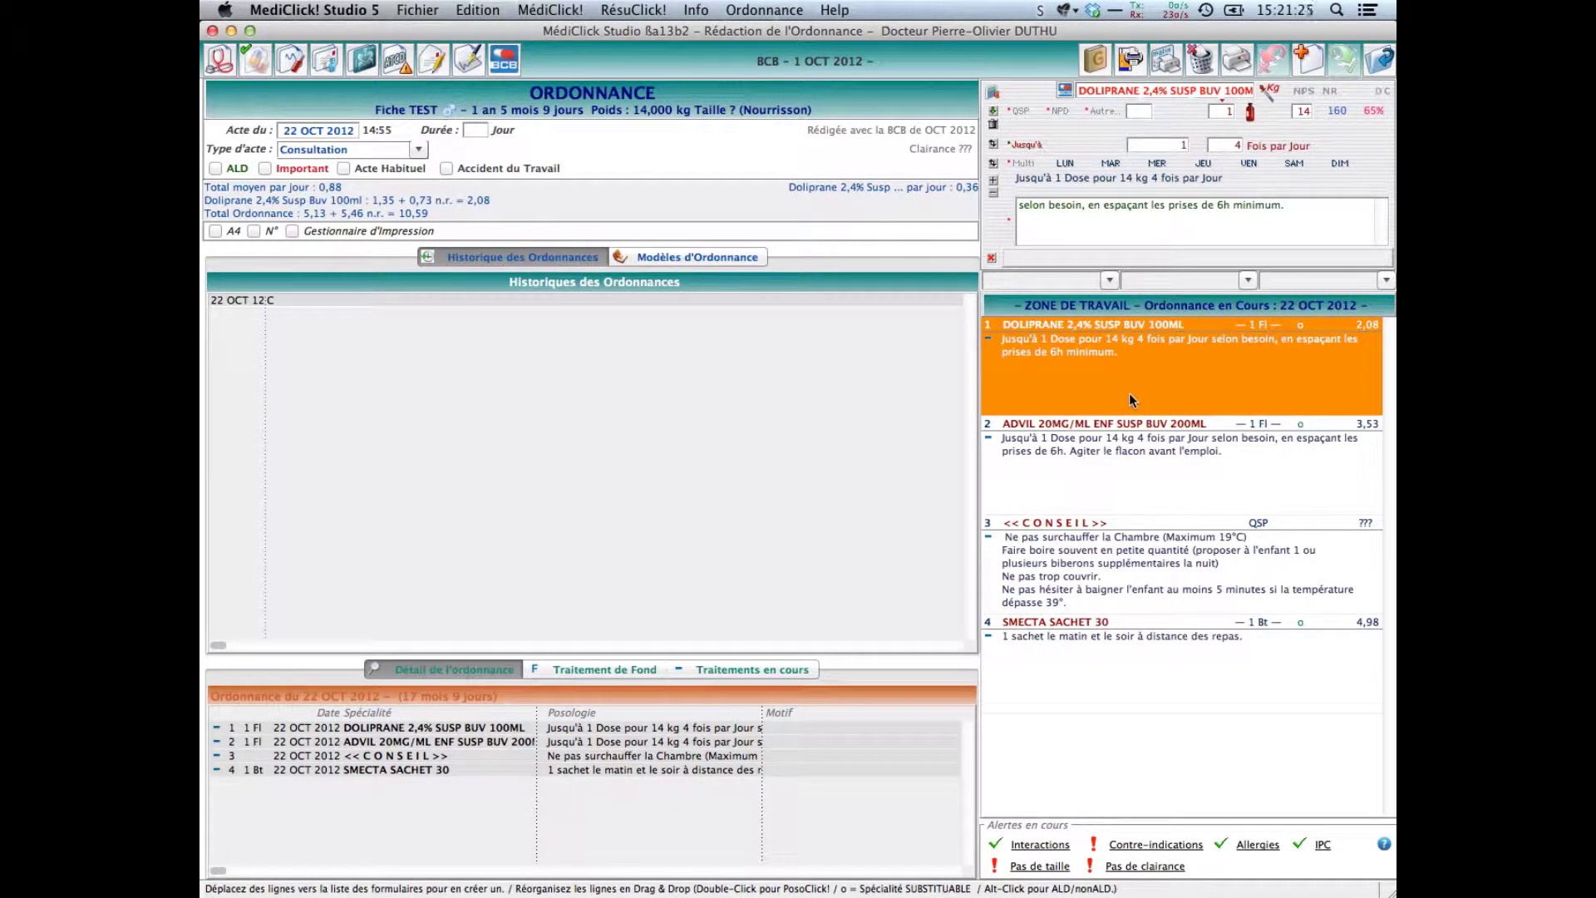
{"action": "left_click", "coordinate": [1129, 447], "text": "shift"}
{"action": "left_click", "coordinate": [1118, 566], "text": "shift"}
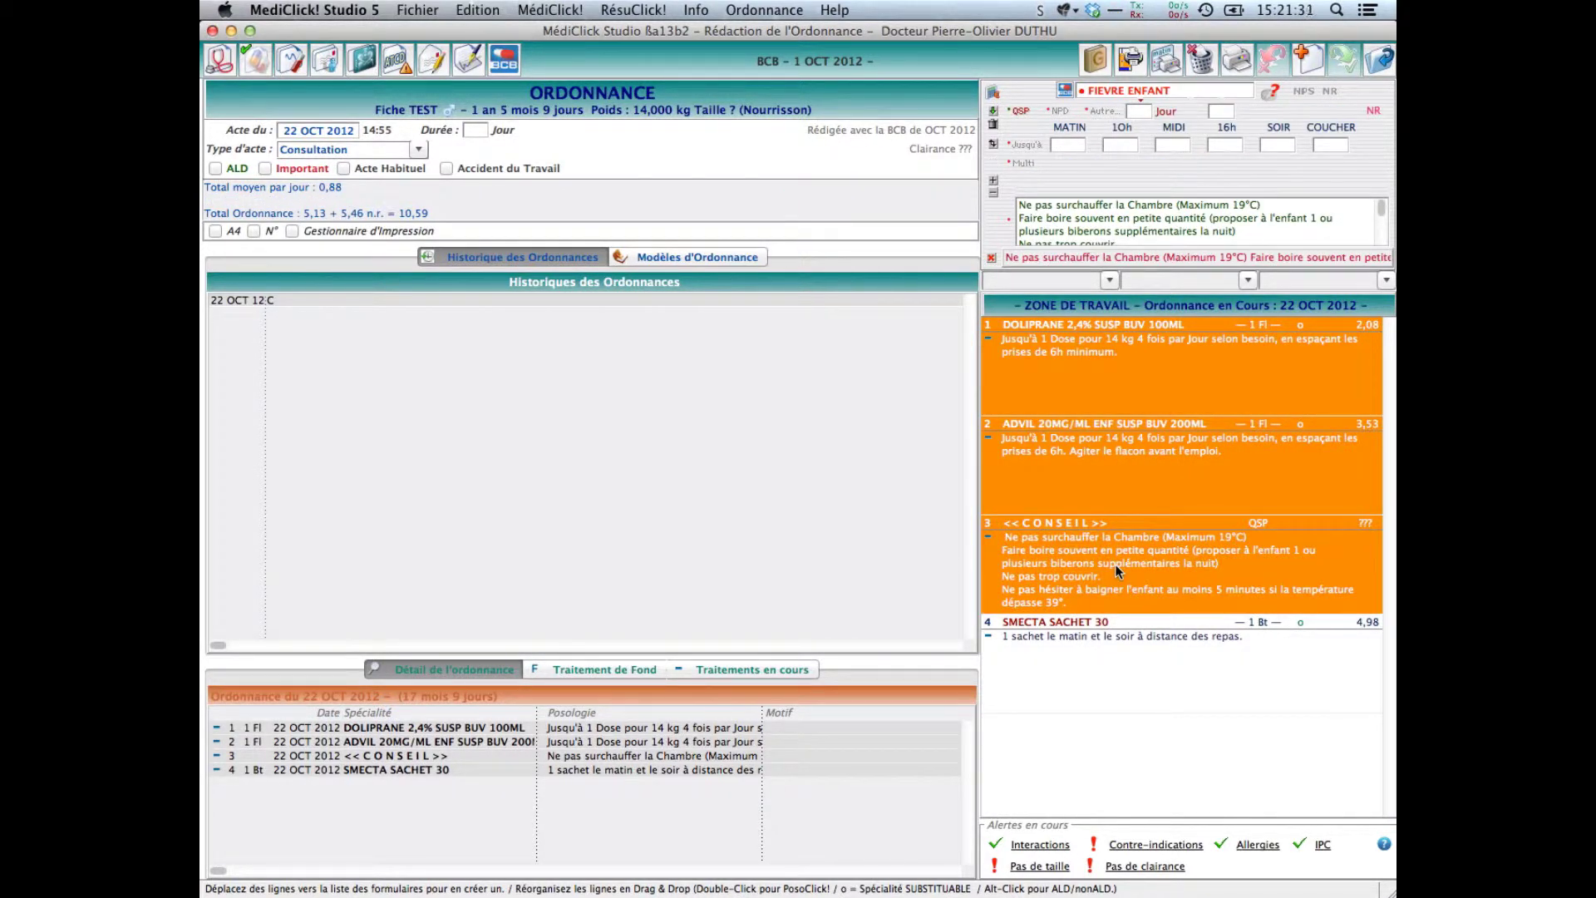
{"action": "right_click", "coordinate": [1174, 372]}
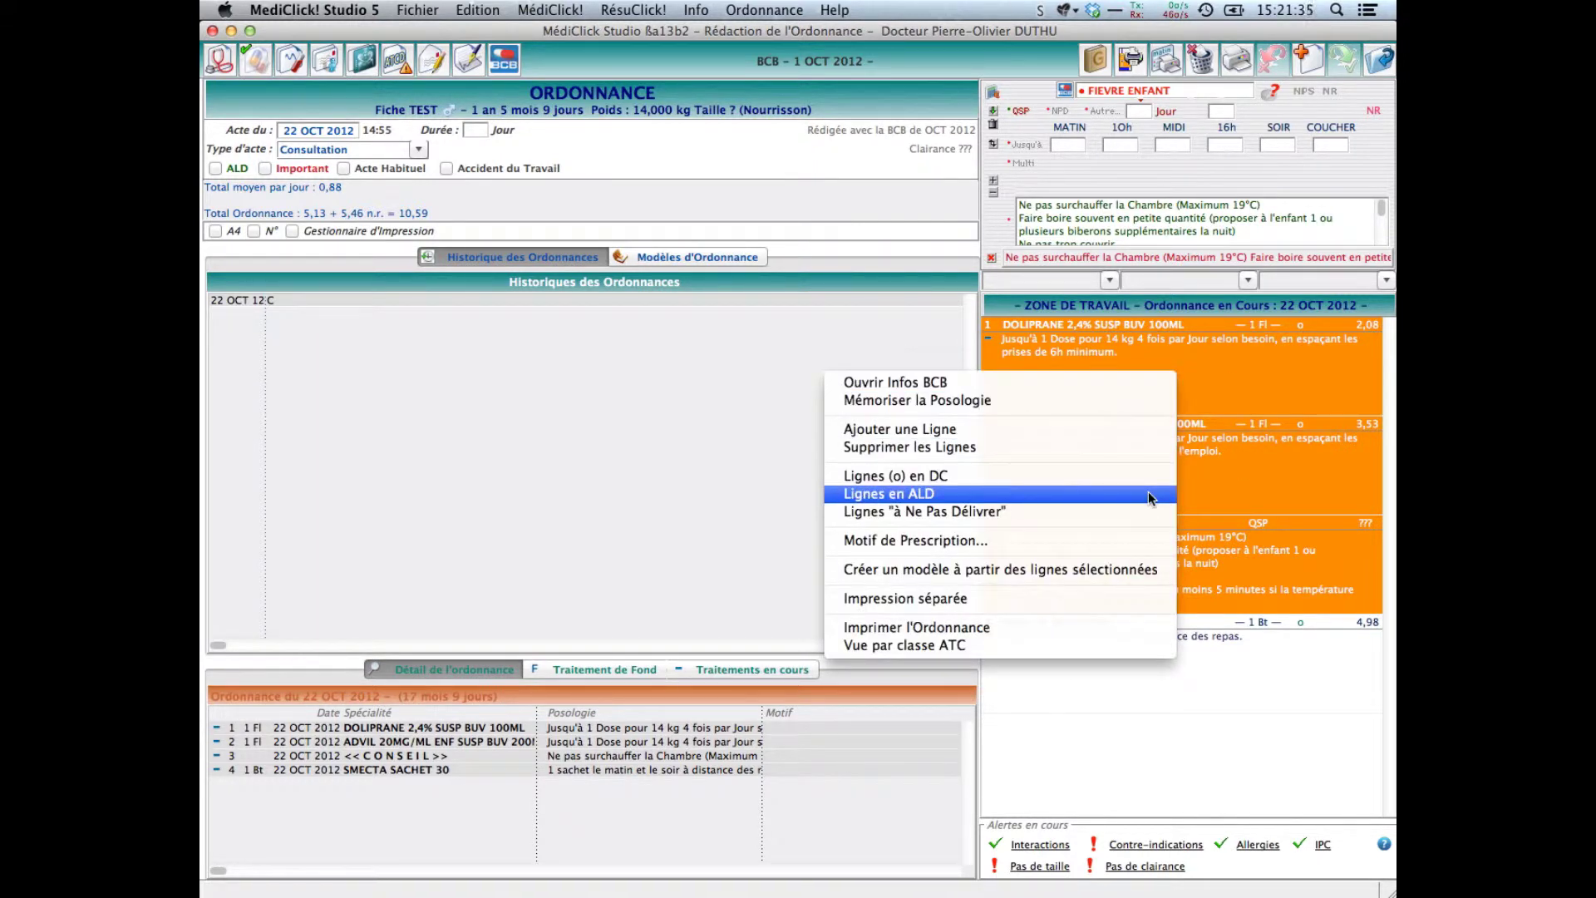
{"action": "left_click", "coordinate": [1136, 570]}
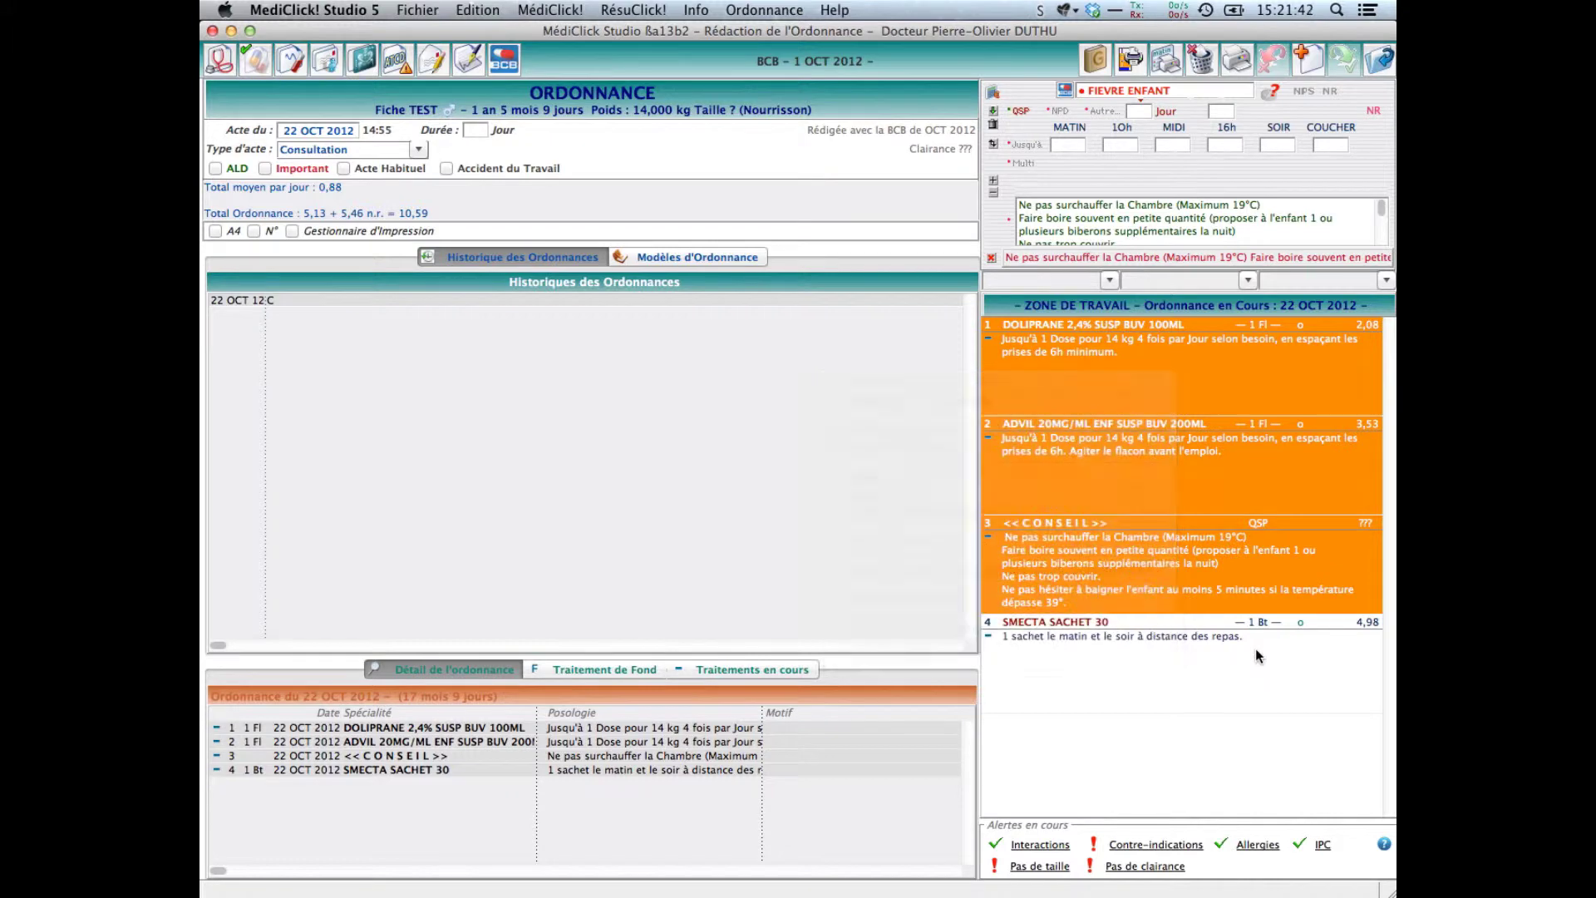
{"action": "left_click", "coordinate": [696, 258]}
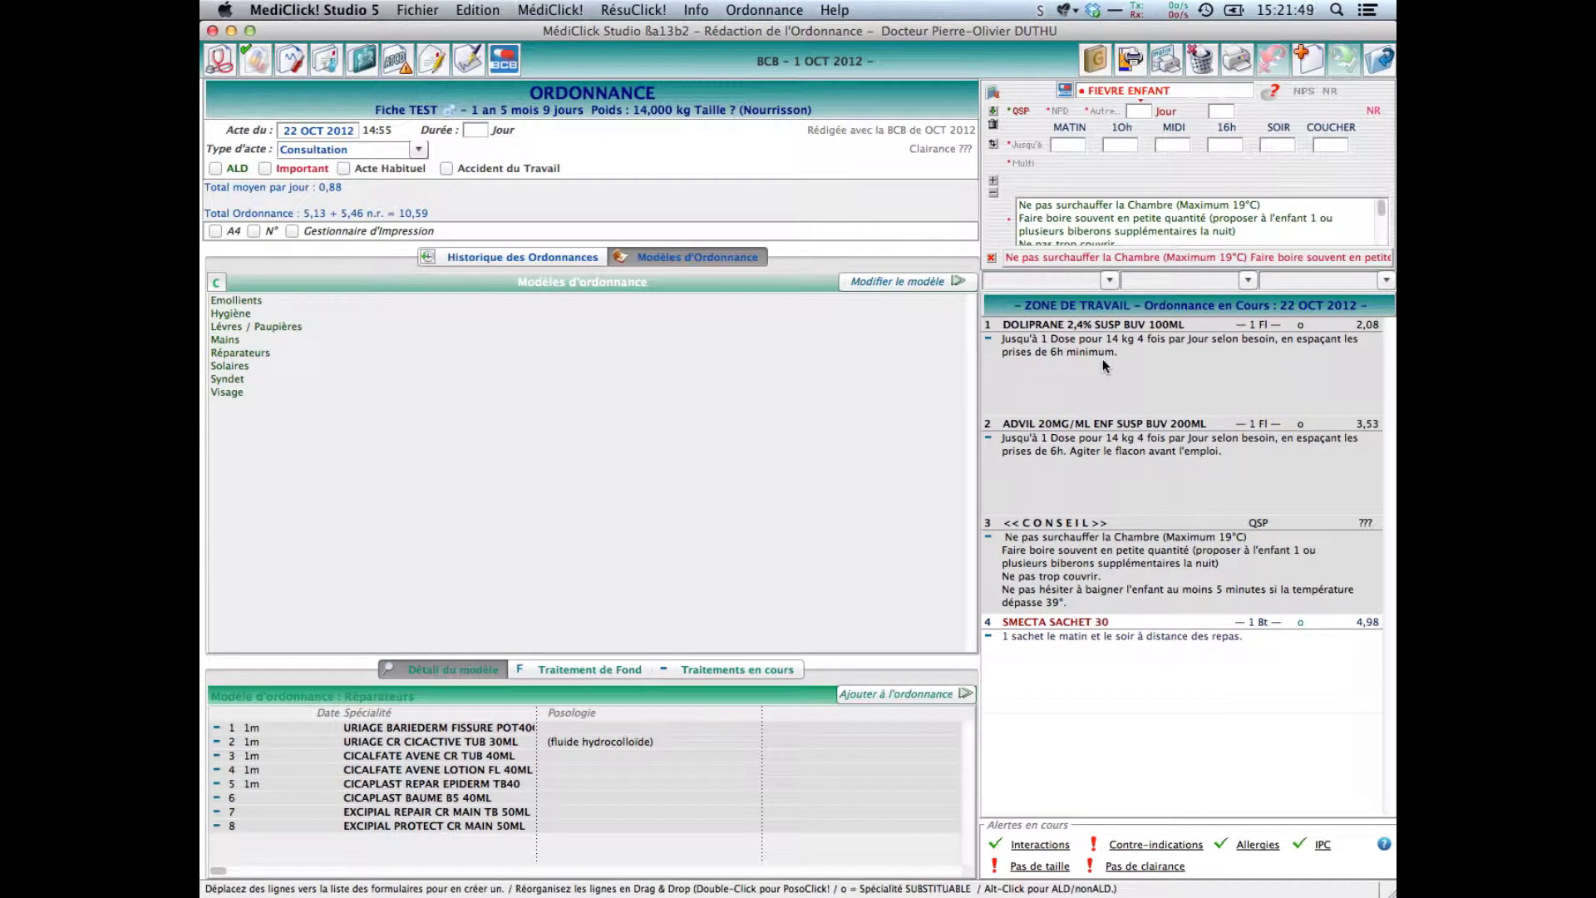
{"action": "left_click_drag", "start_coordinate": [1104, 365], "coordinate": [863, 379]}
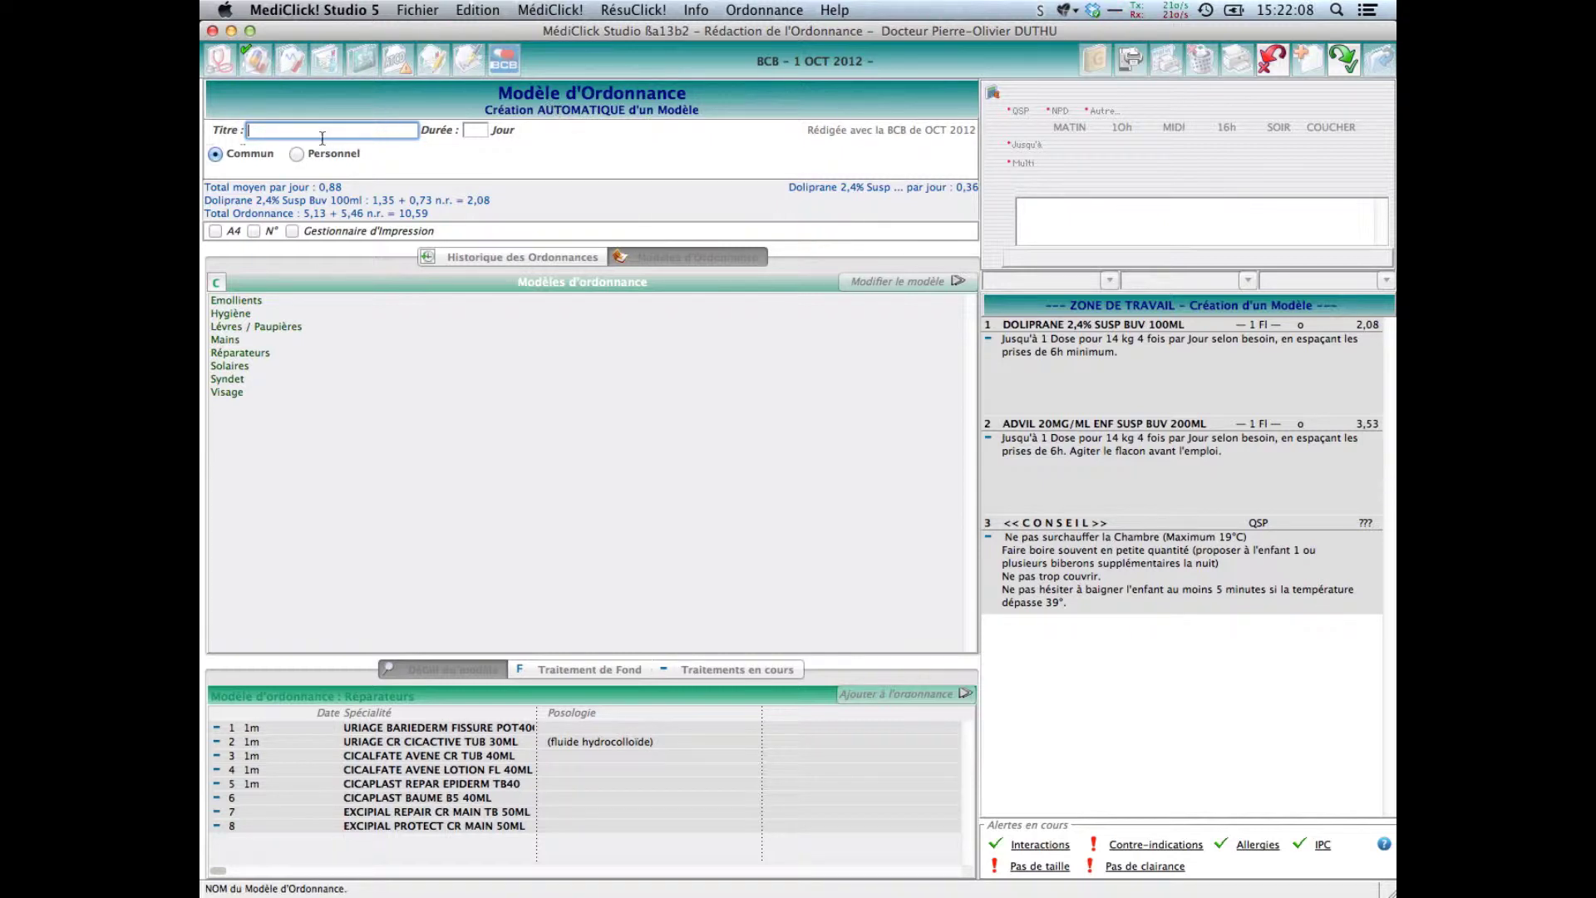
- Save the new model as "Fièvre nue chez NRS" with Personnel visibility, and show only the personal models
{"action": "type", "text": "Fièvre nue chez NRS"}
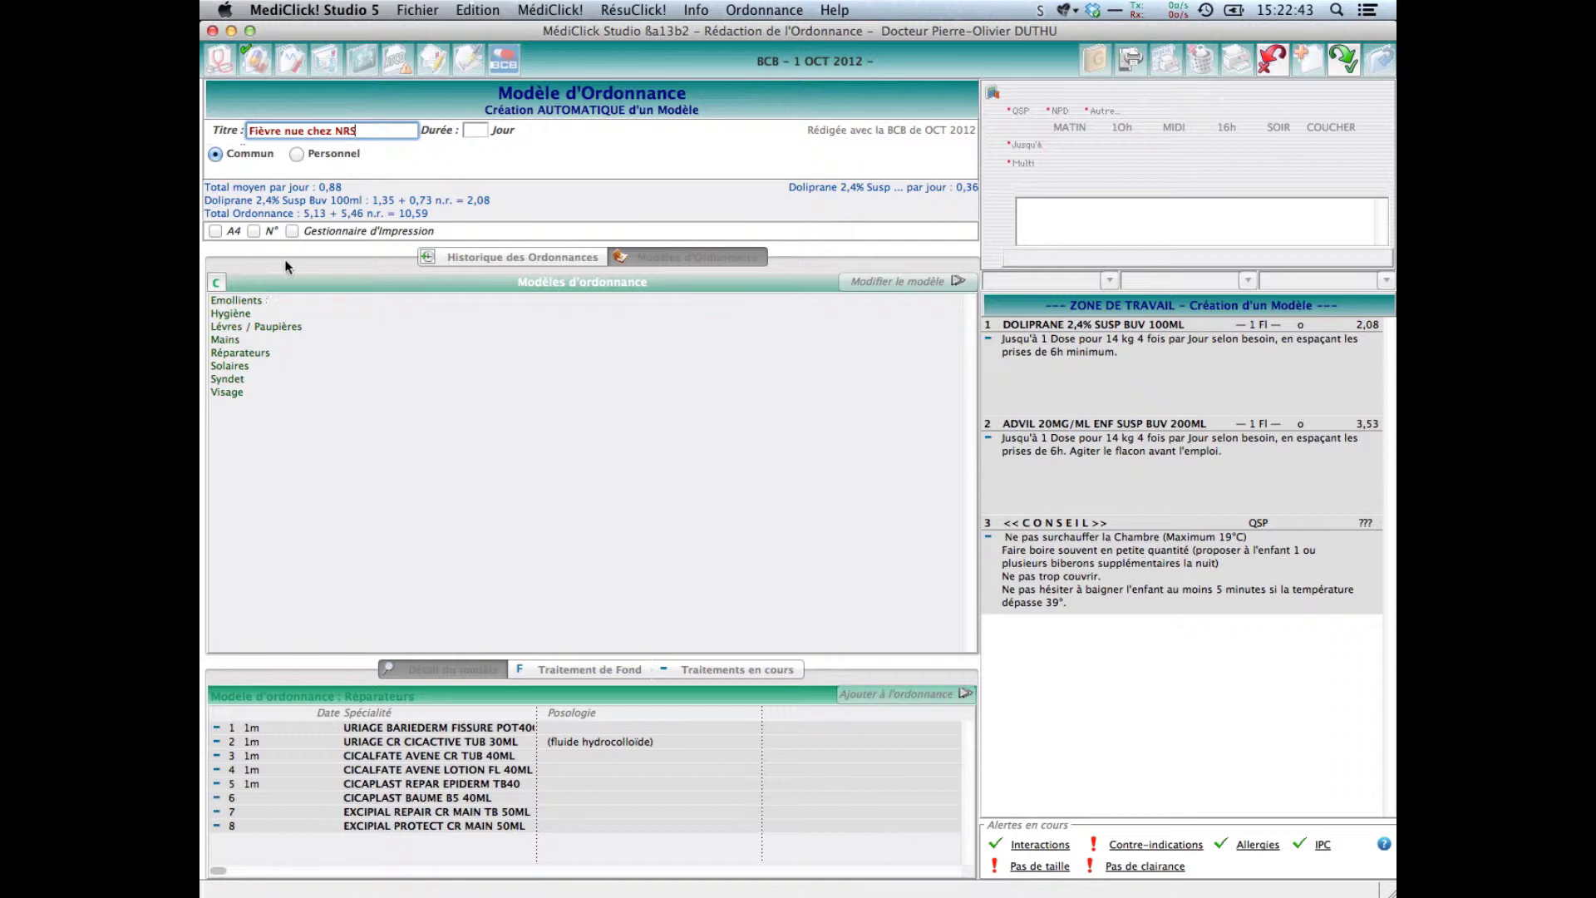
{"action": "left_click", "coordinate": [296, 153]}
{"action": "left_click", "coordinate": [1345, 58]}
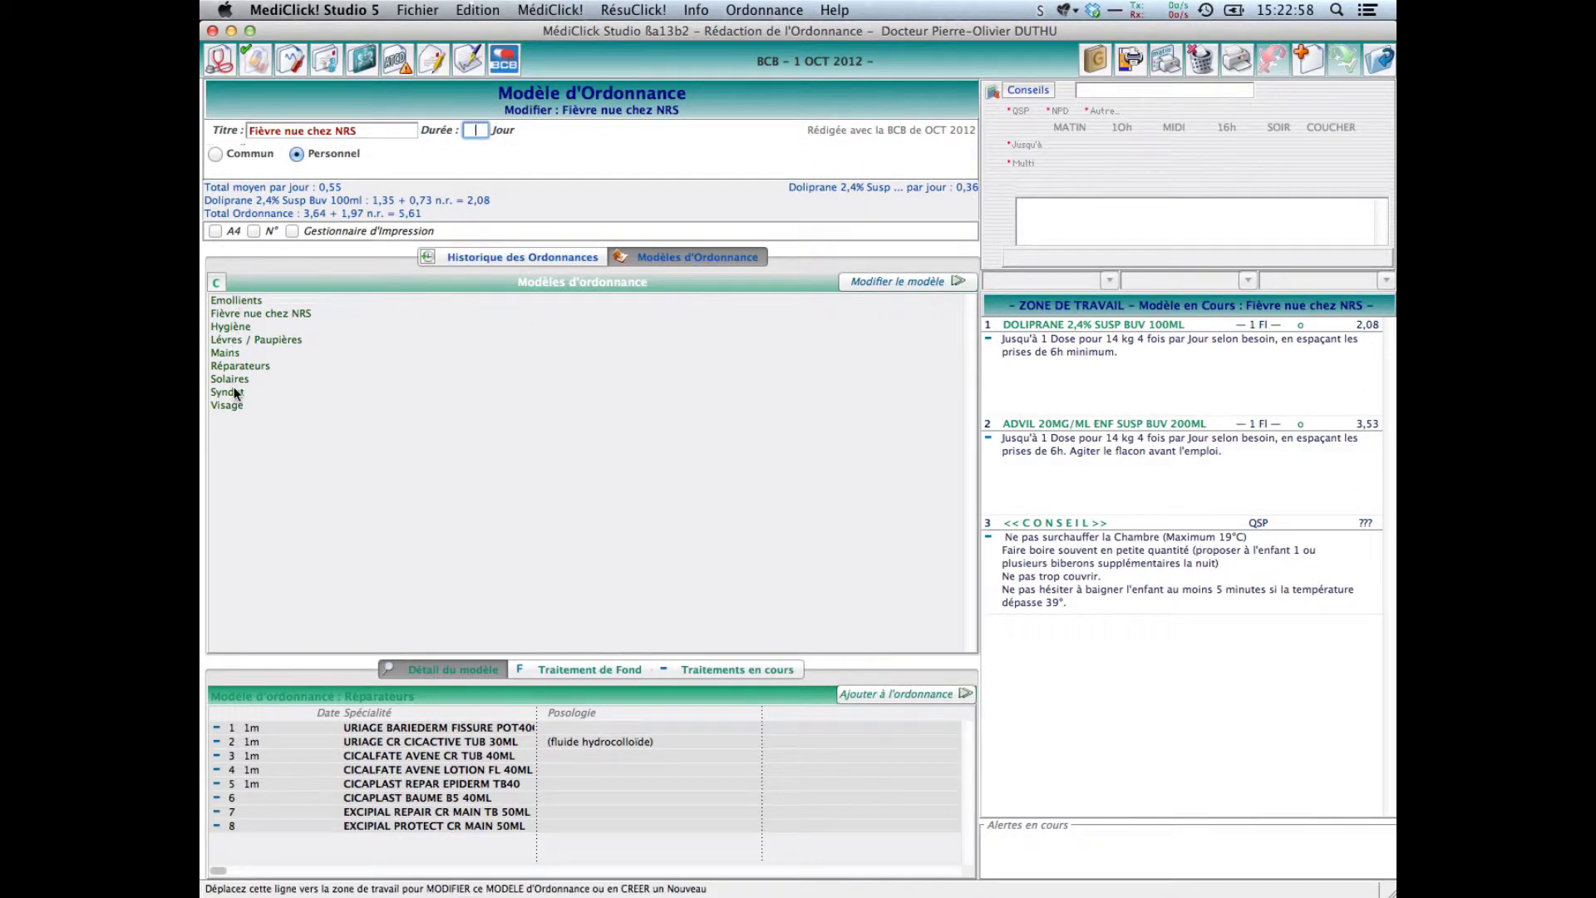
{"action": "left_click", "coordinate": [219, 285]}
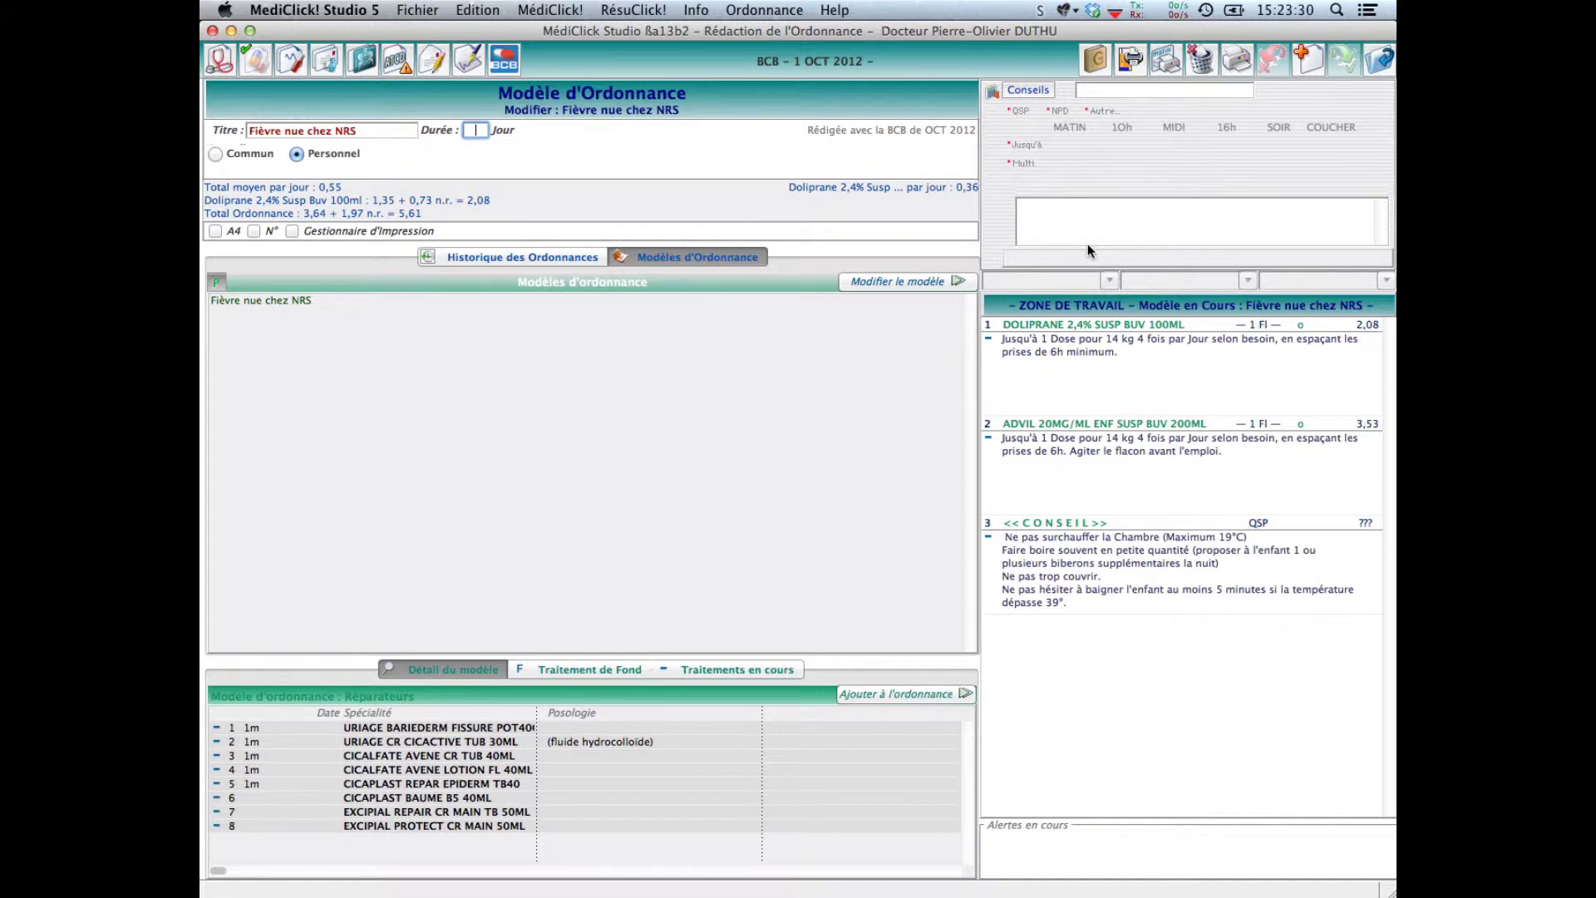
- Search for "TIORF" and add TIORFAN 10MG NOURRISSON SACHET 16 to the model, 2 sachets 3 times a day for 5 days
{"action": "key", "text": "Tab"}
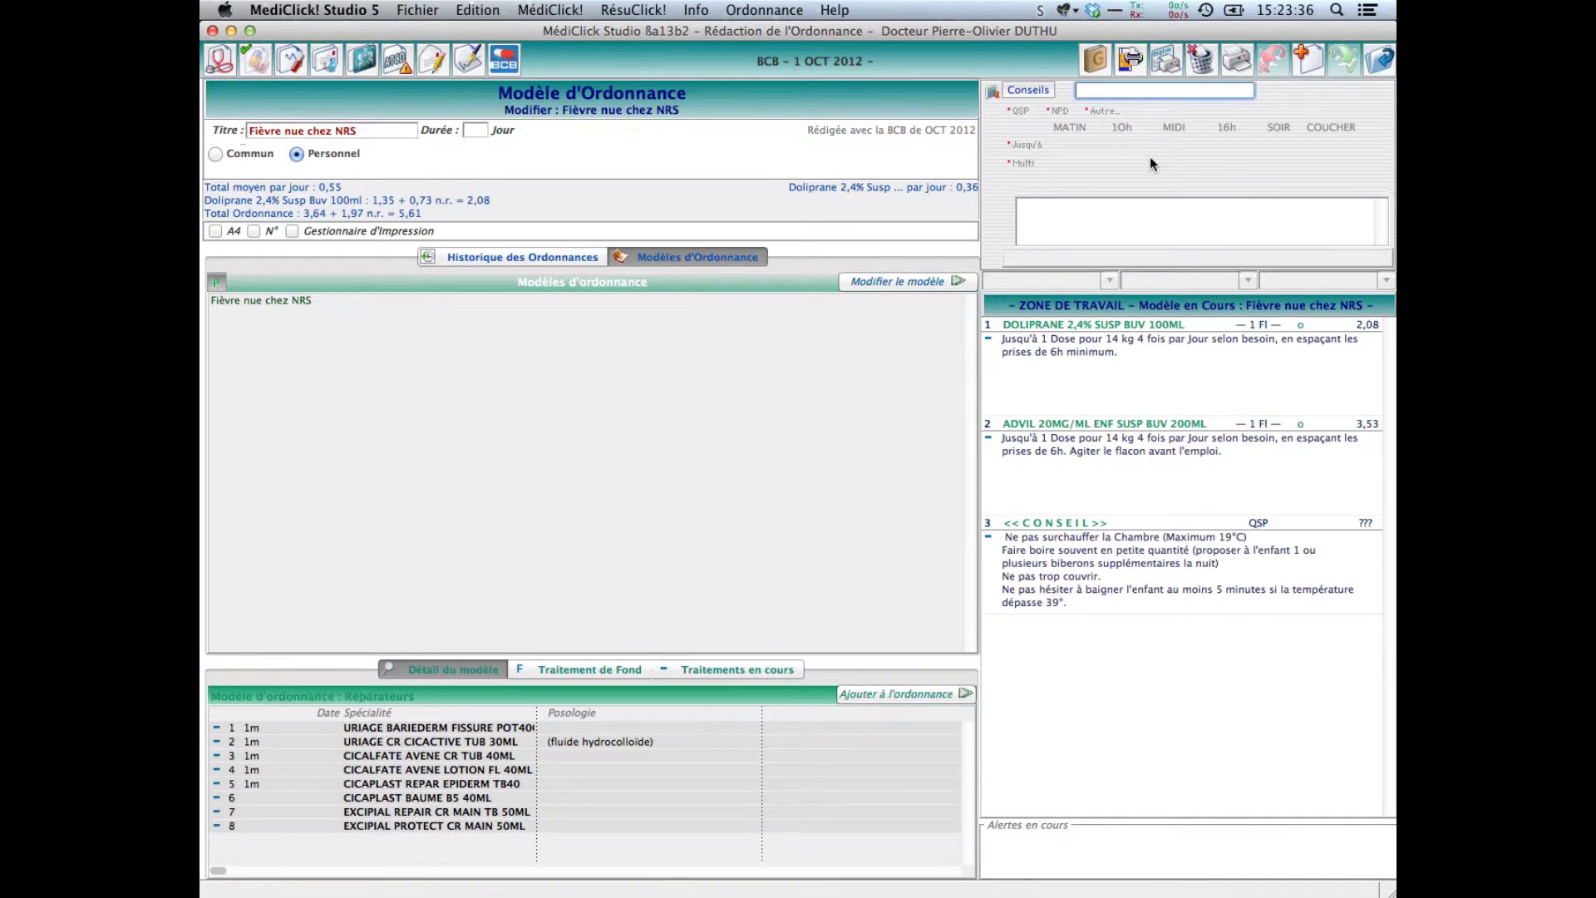
{"action": "type", "text": "TIORF"}
{"action": "key", "text": "BackSpace"}
{"action": "type", "text": "RF"}
{"action": "key", "text": "Return"}
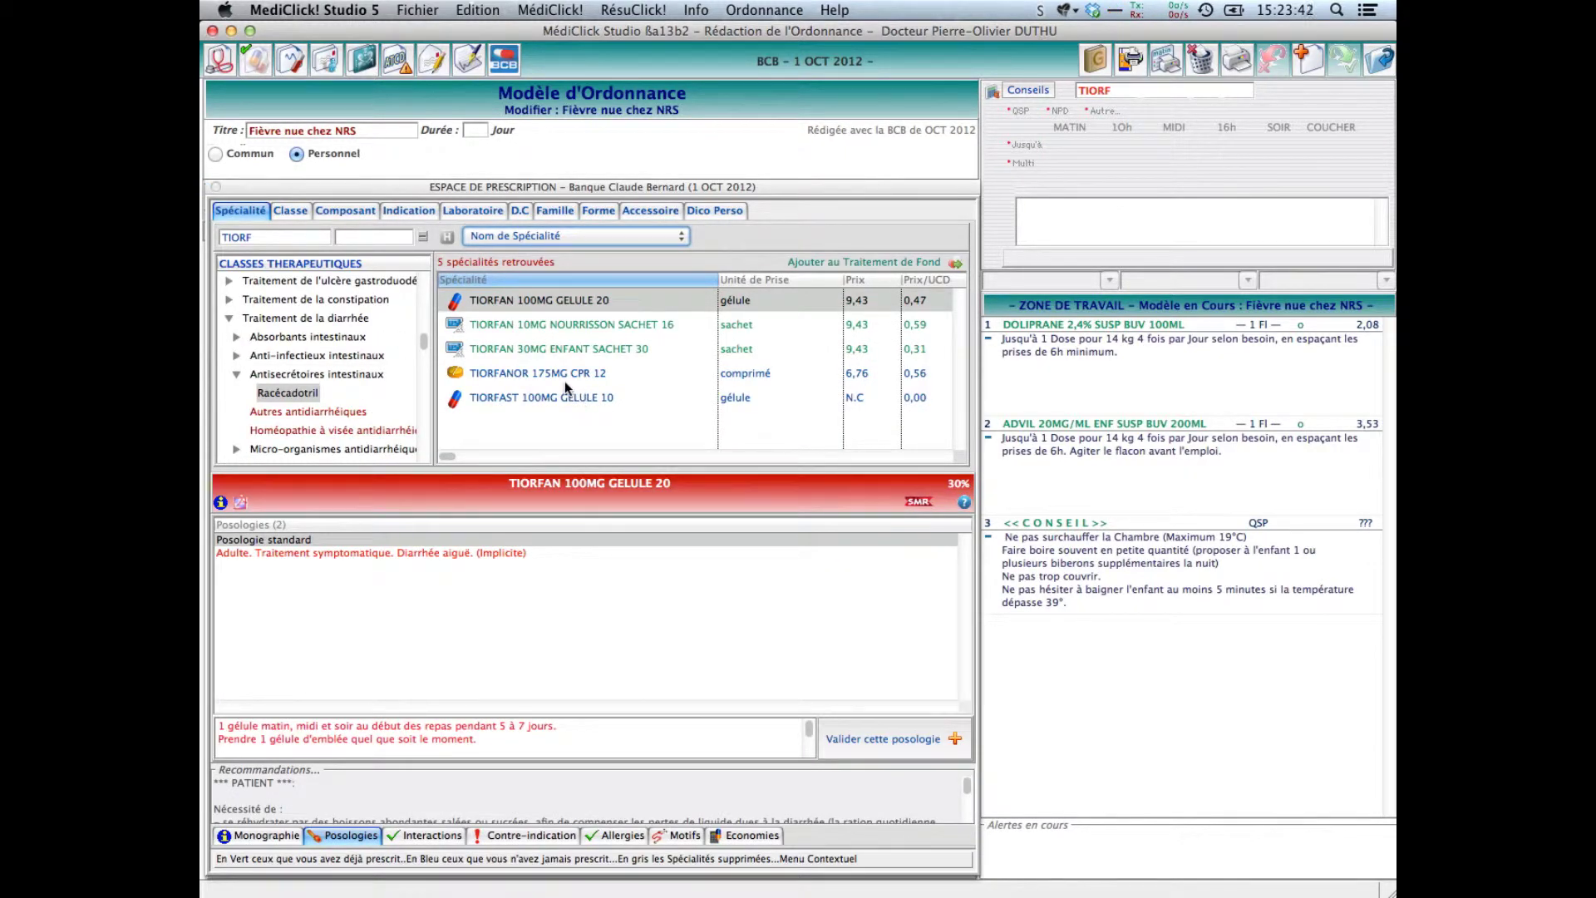
{"action": "left_click", "coordinate": [536, 325]}
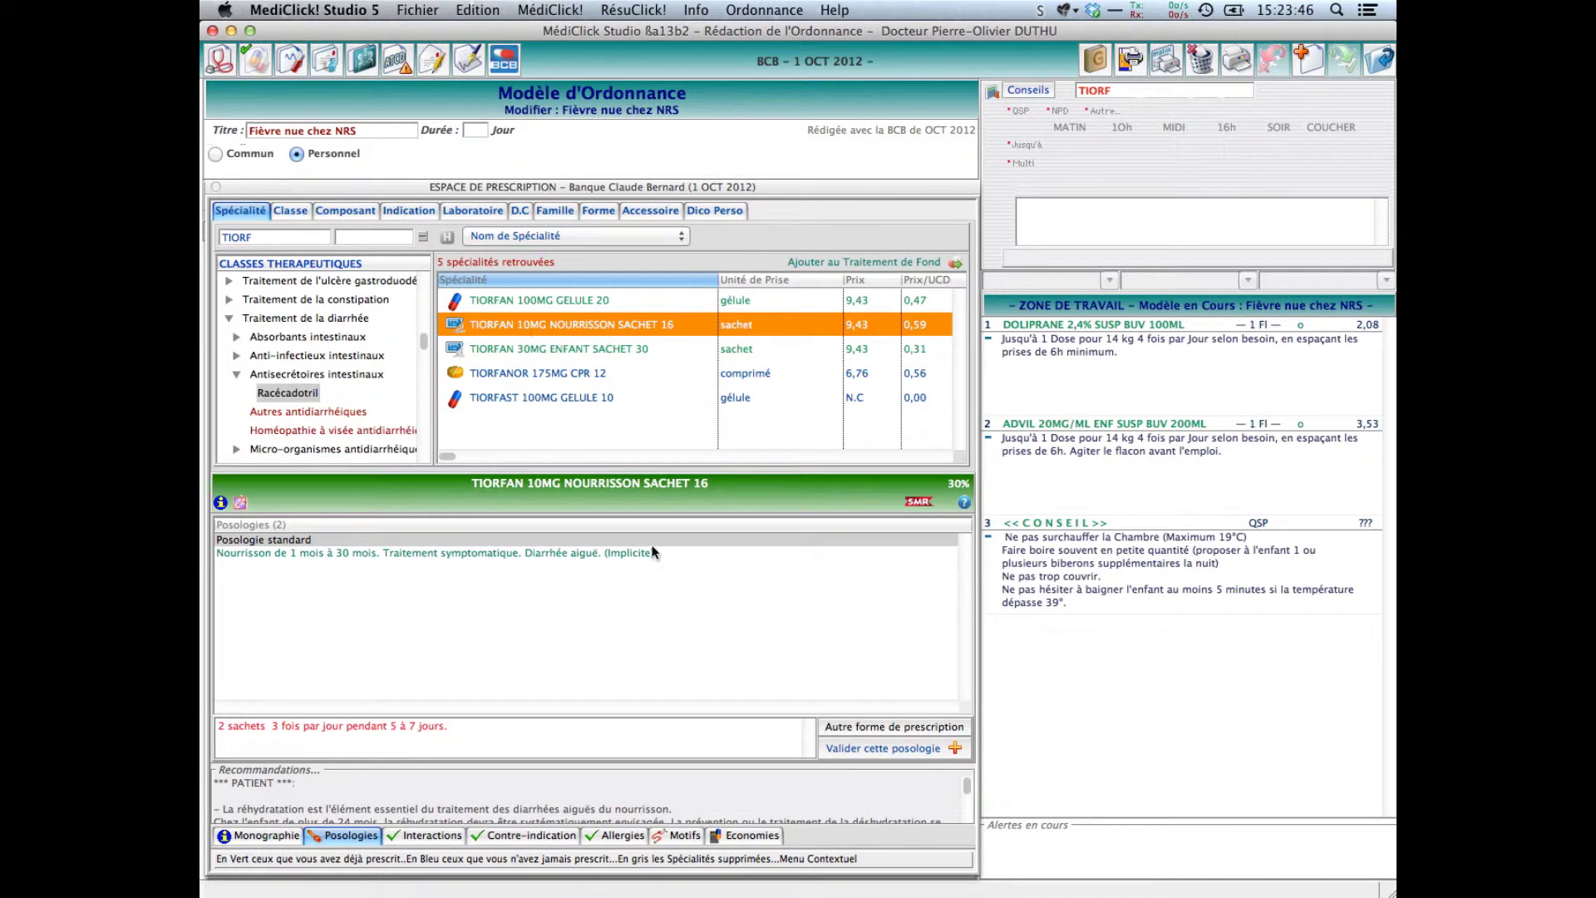
{"action": "left_click", "coordinate": [838, 748]}
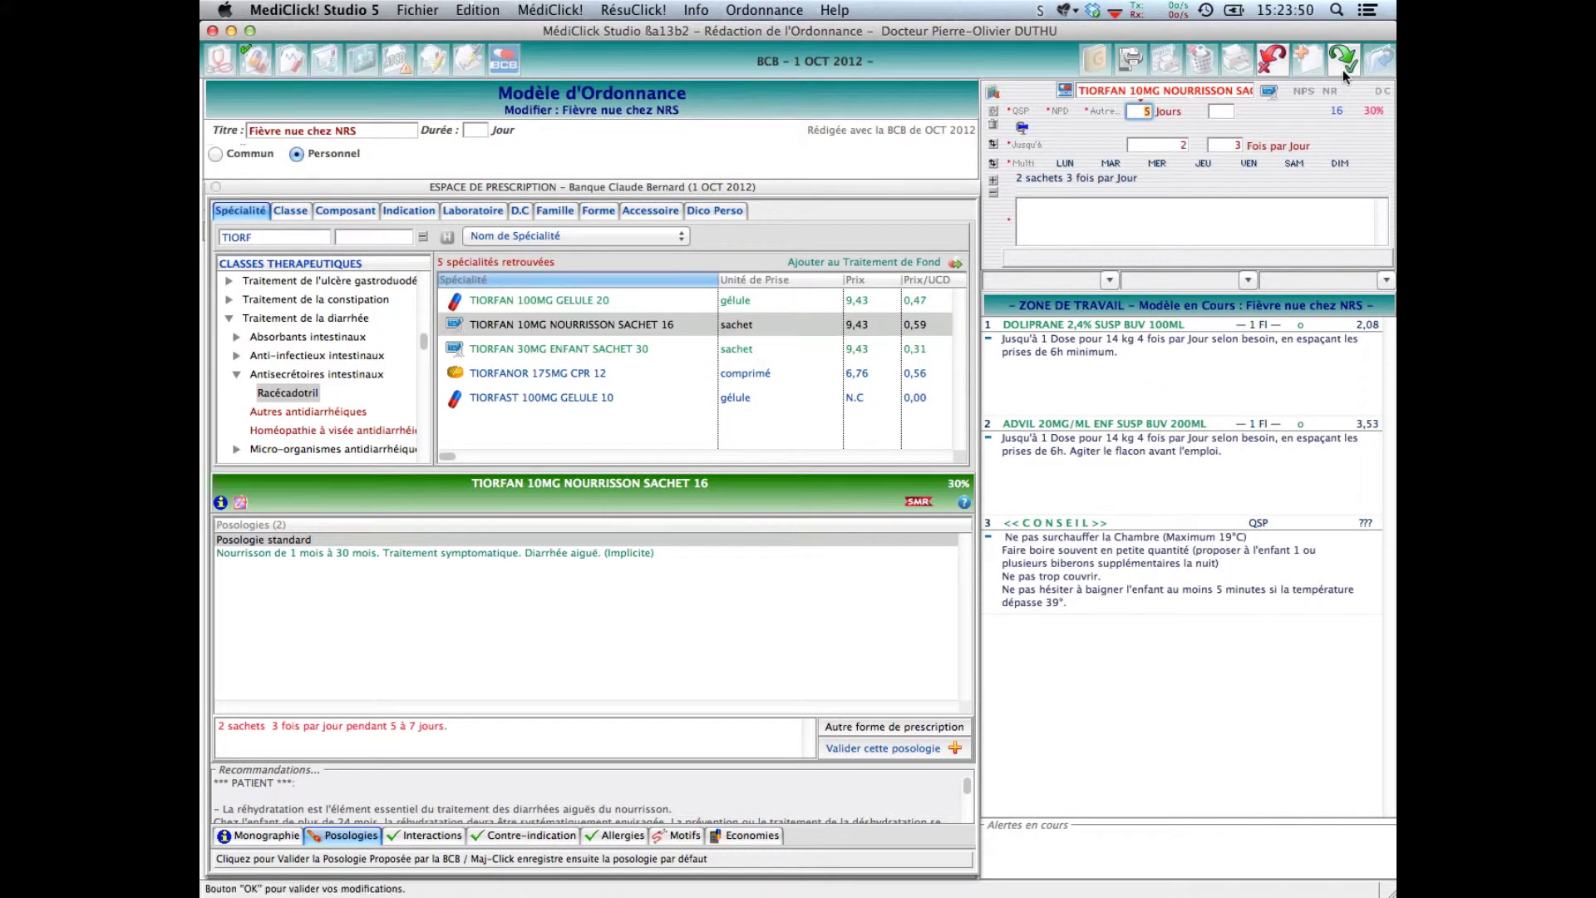
{"action": "left_click", "coordinate": [1343, 63]}
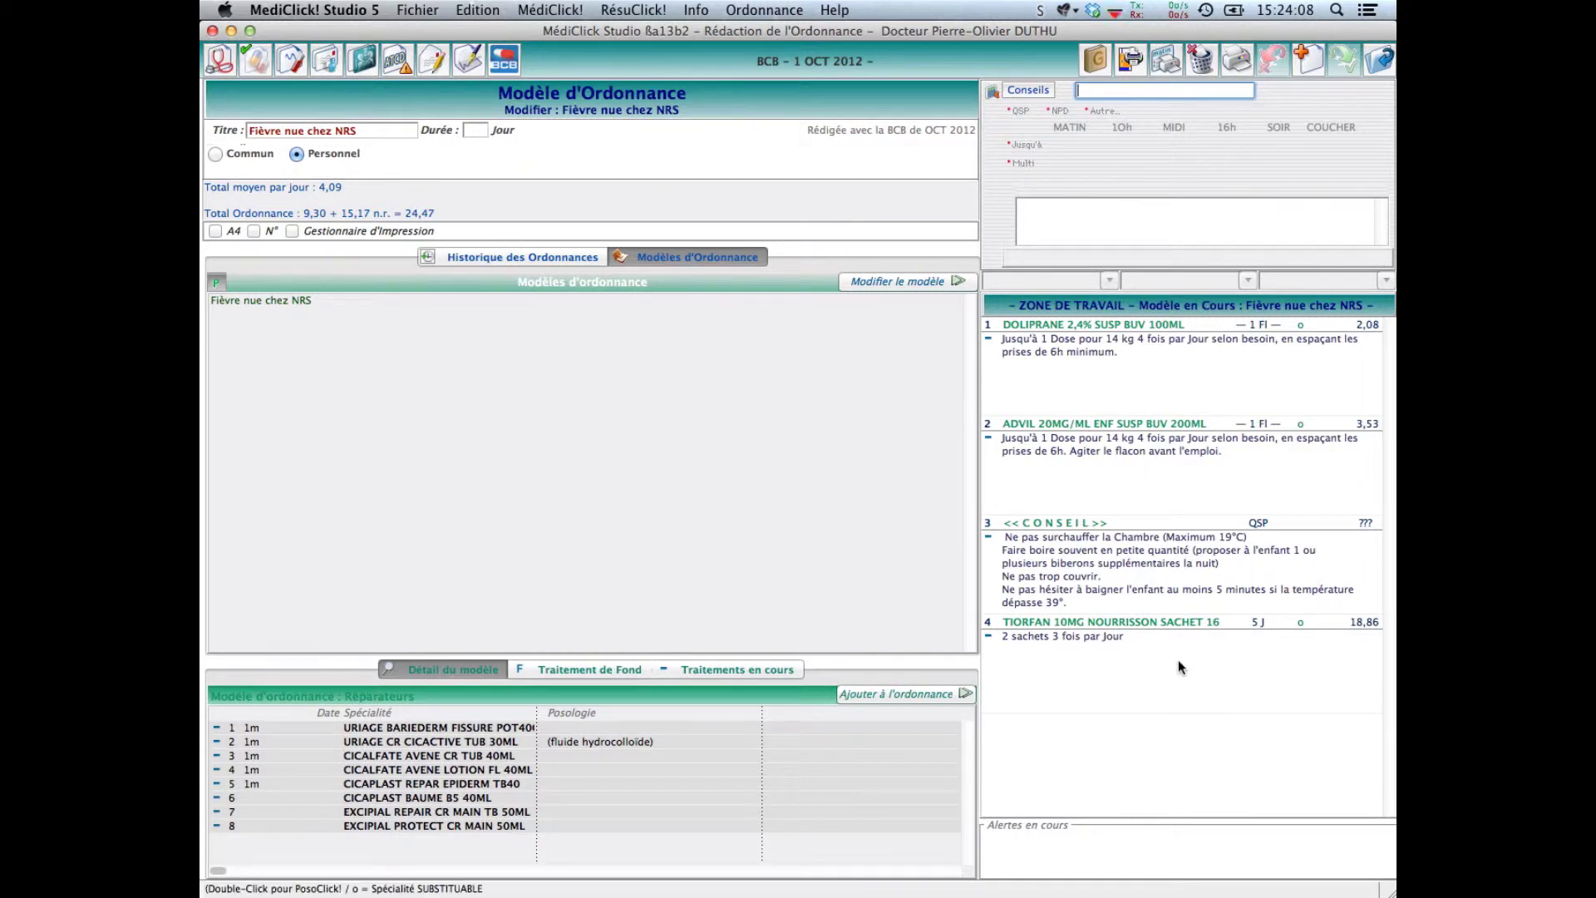
- Delete the Tiorfan line from the "Fièvre nue chez NRS" model
{"action": "left_click", "coordinate": [1054, 650]}
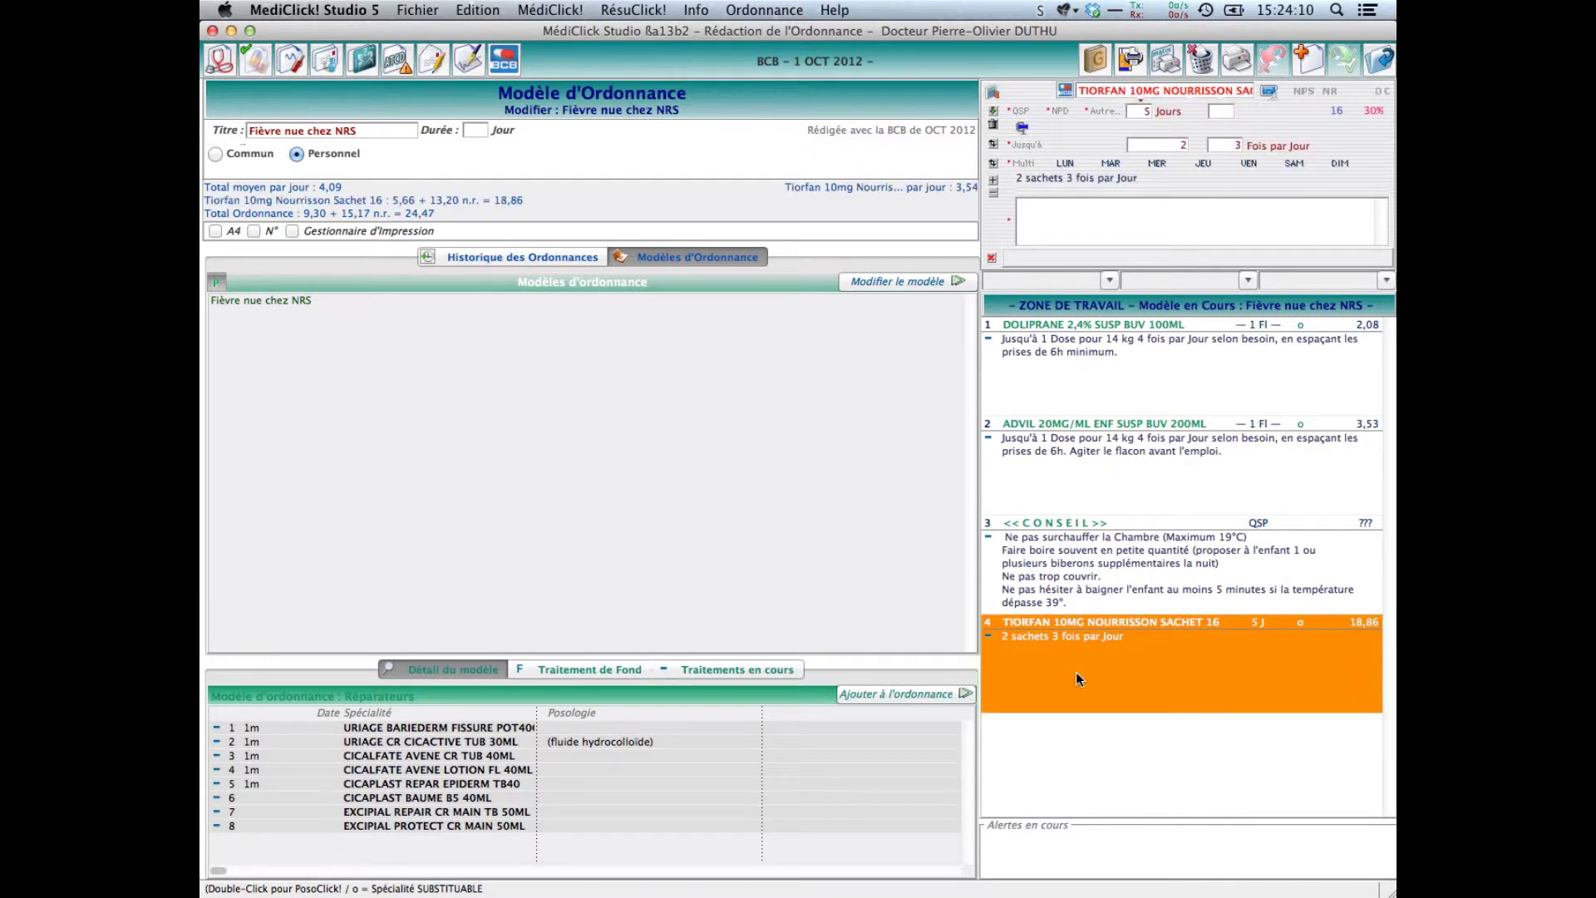
{"action": "left_click", "coordinate": [994, 126]}
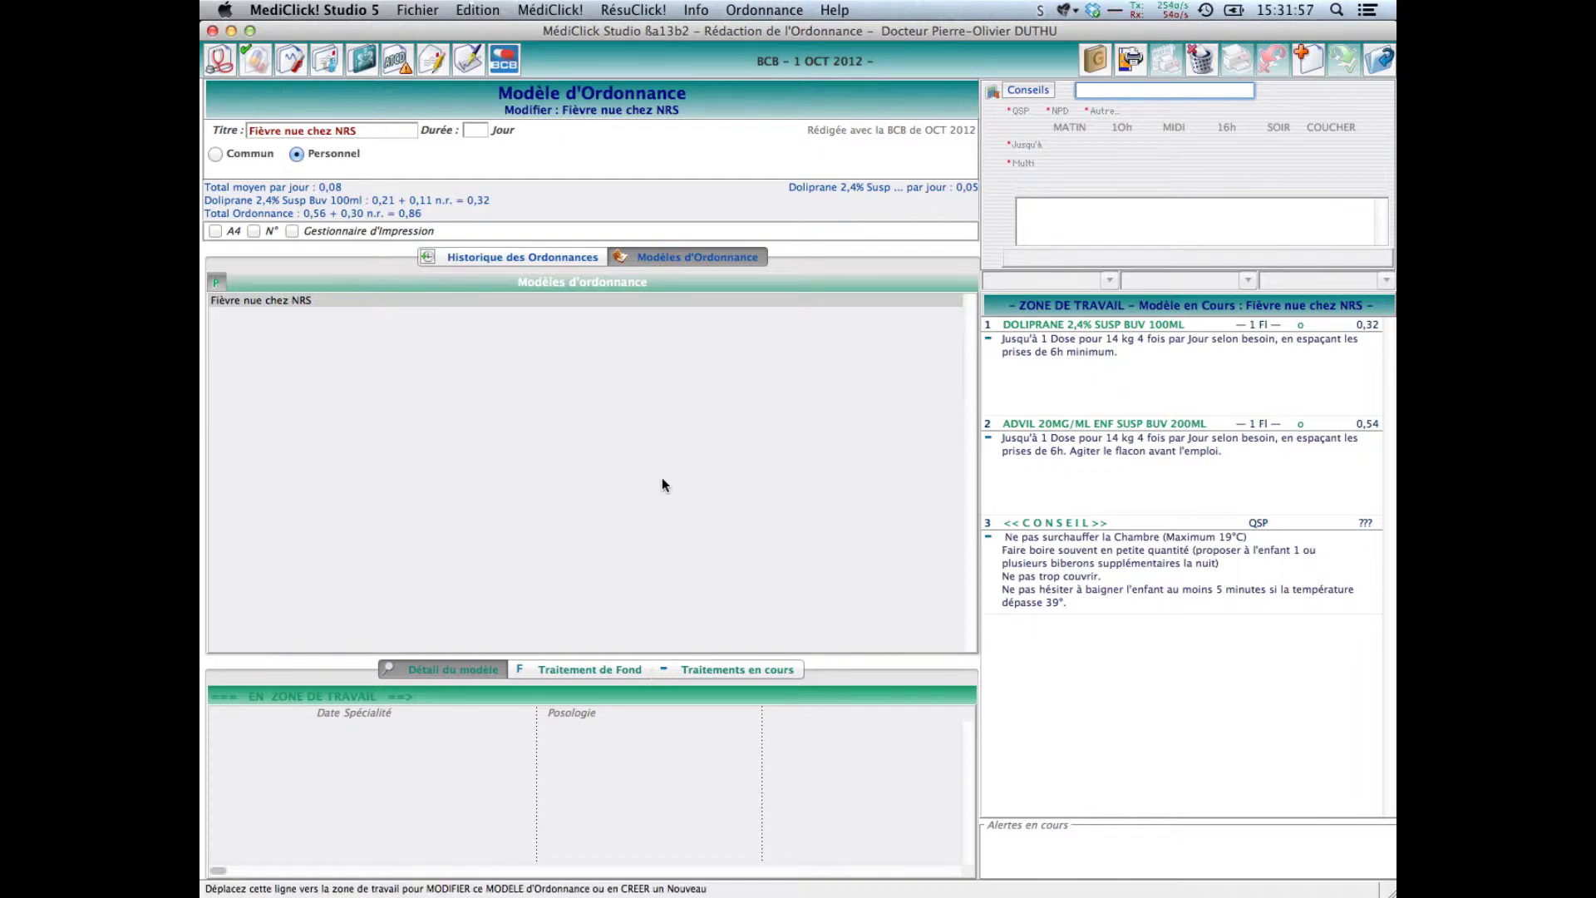
- Return to the 22 OCT 2012 prescription, list the common models as well, and open the Hygiène model for modification
{"action": "left_click", "coordinate": [516, 257]}
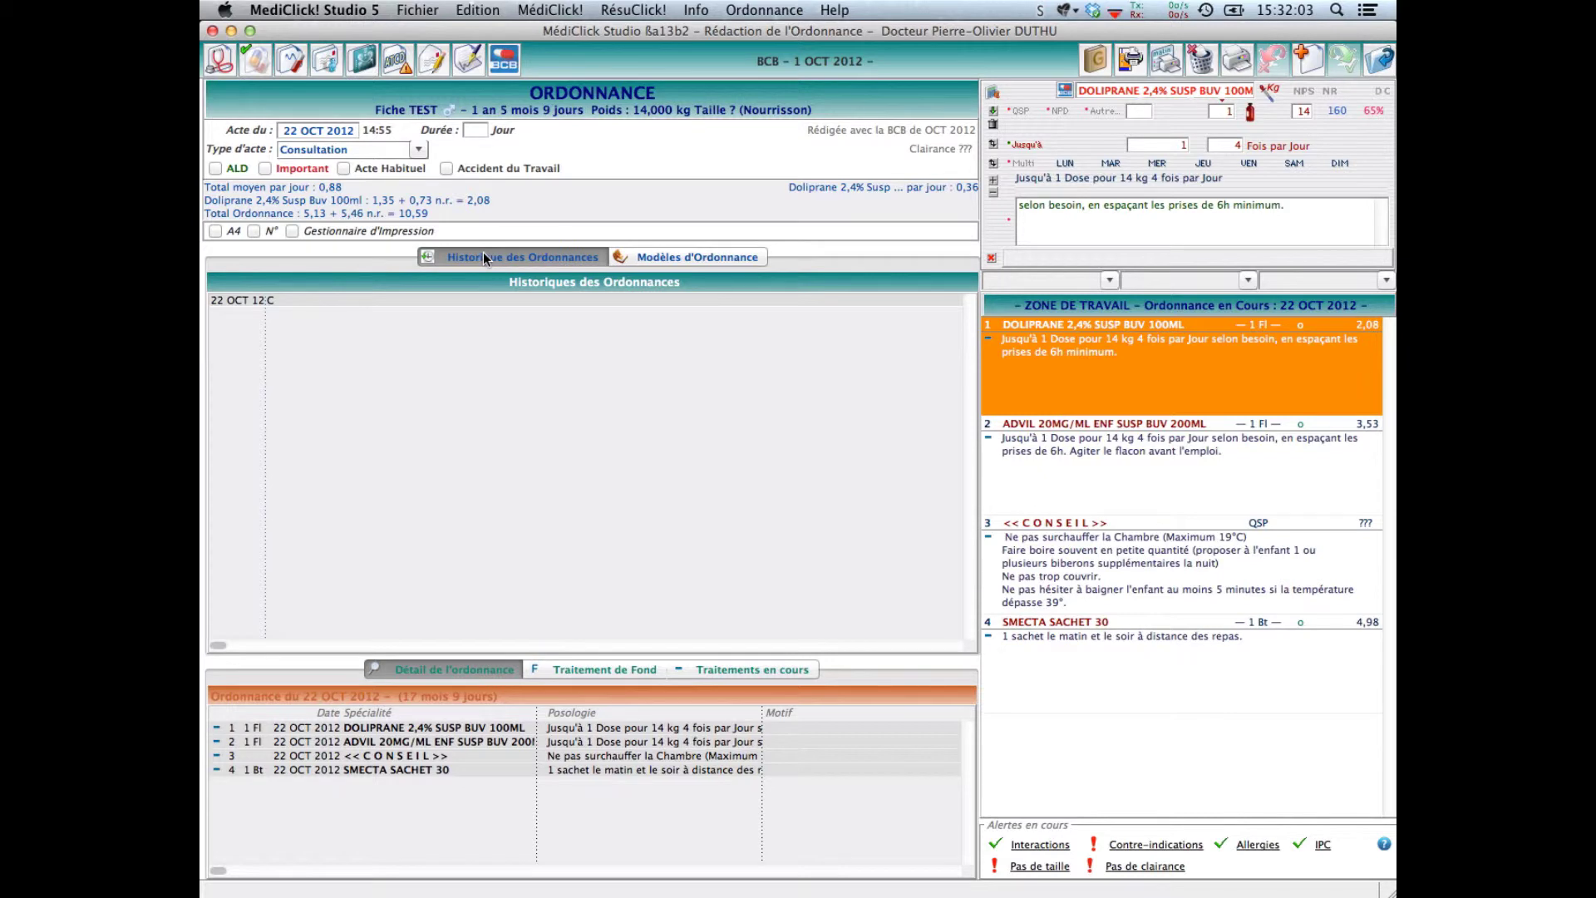
{"action": "left_click", "coordinate": [476, 300]}
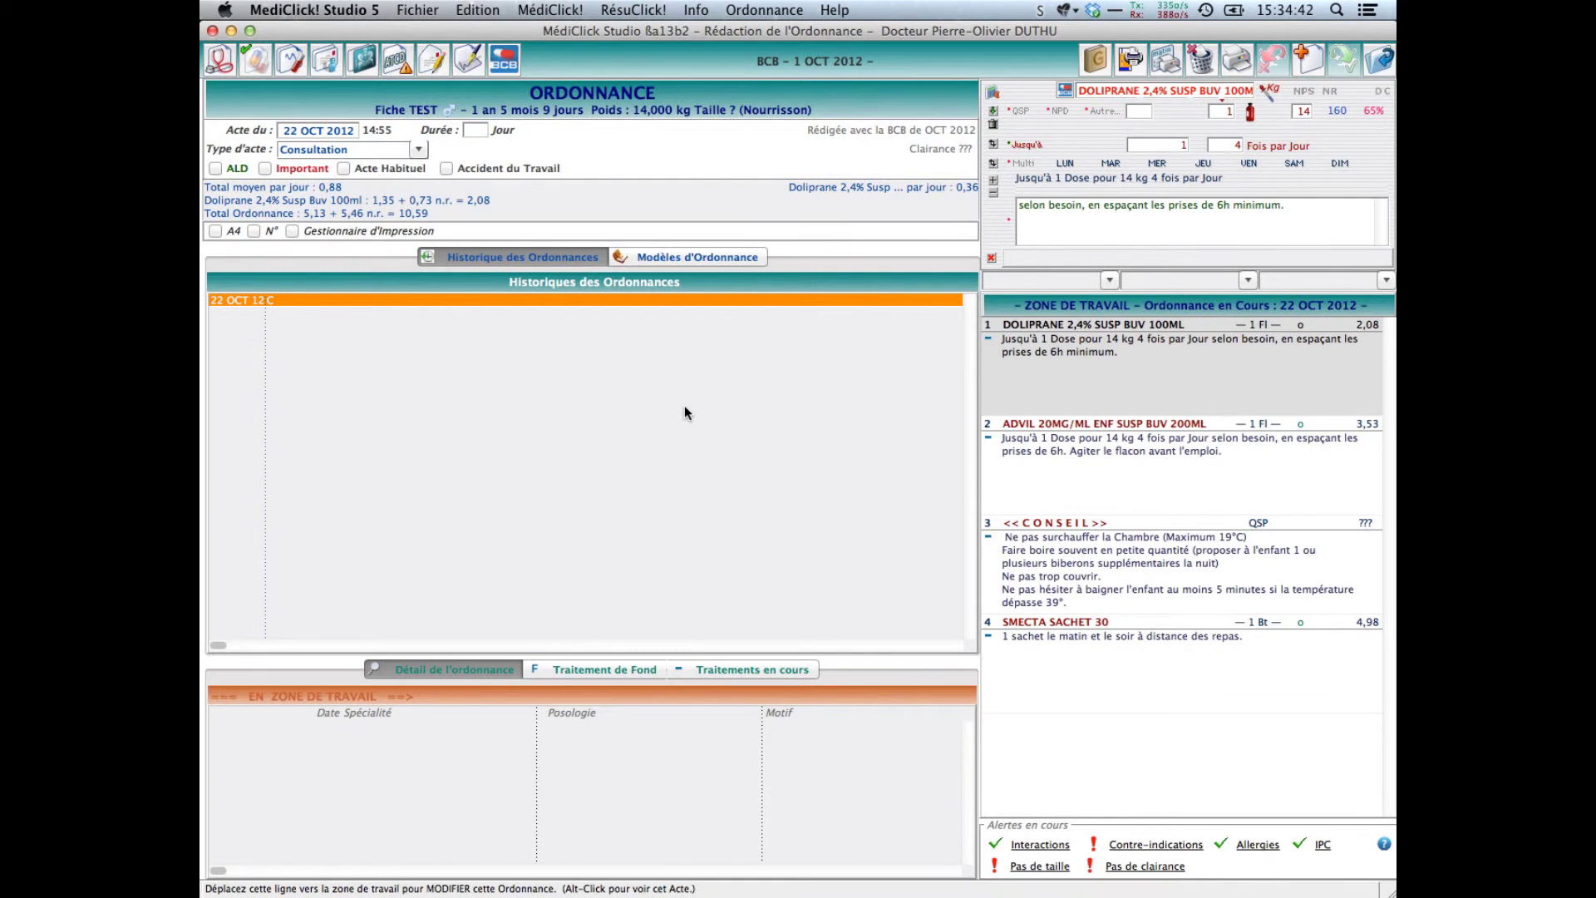
{"action": "left_click", "coordinate": [687, 258]}
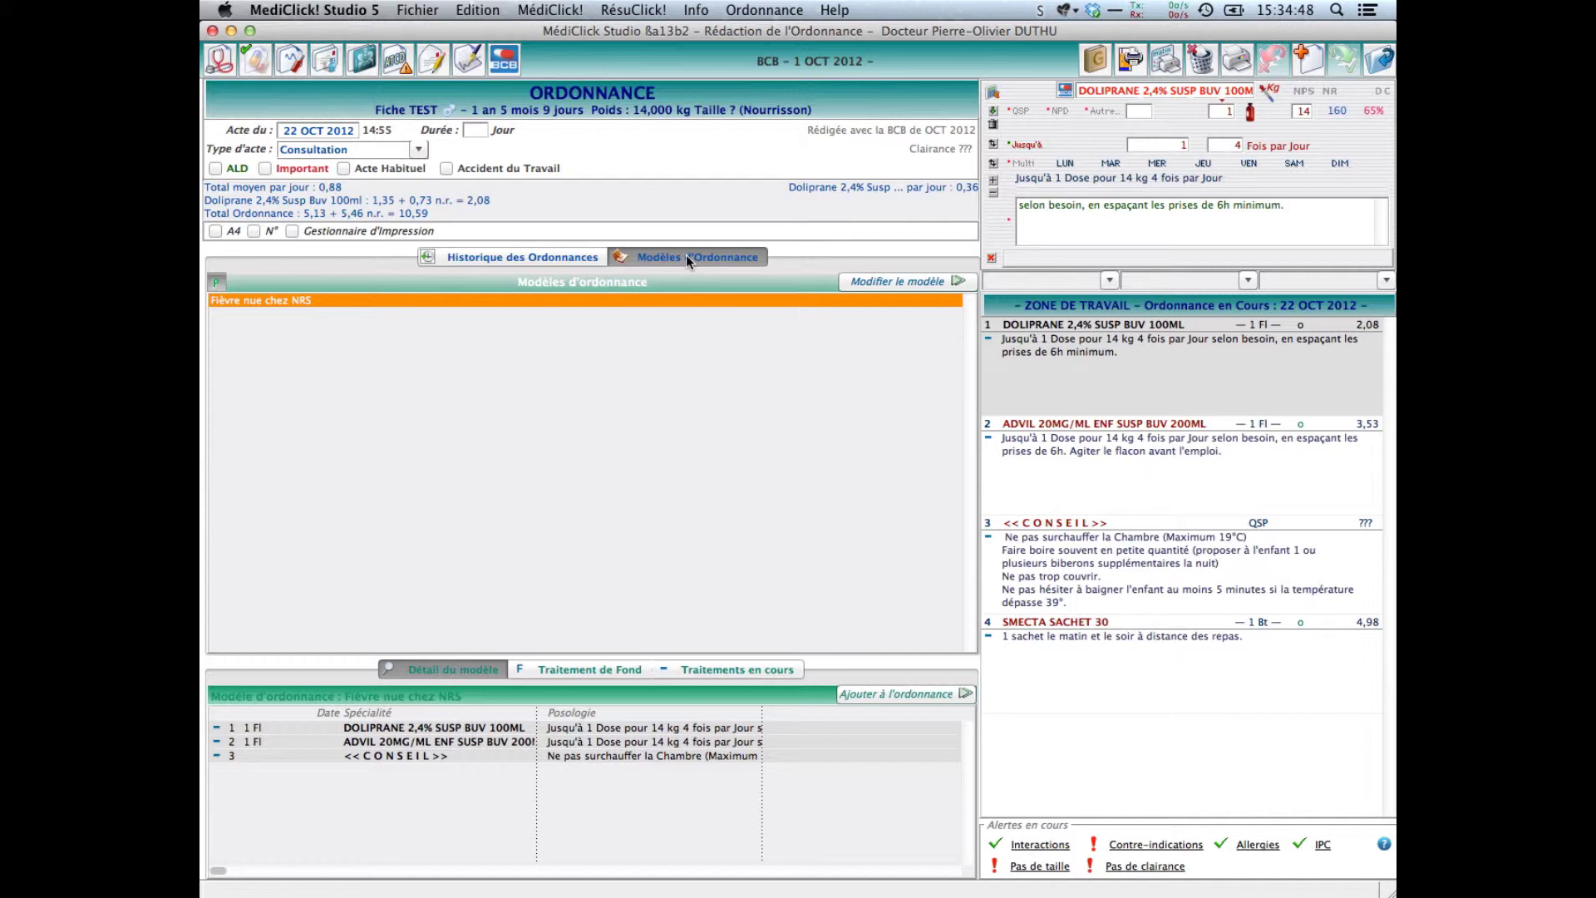
{"action": "left_click", "coordinate": [213, 283]}
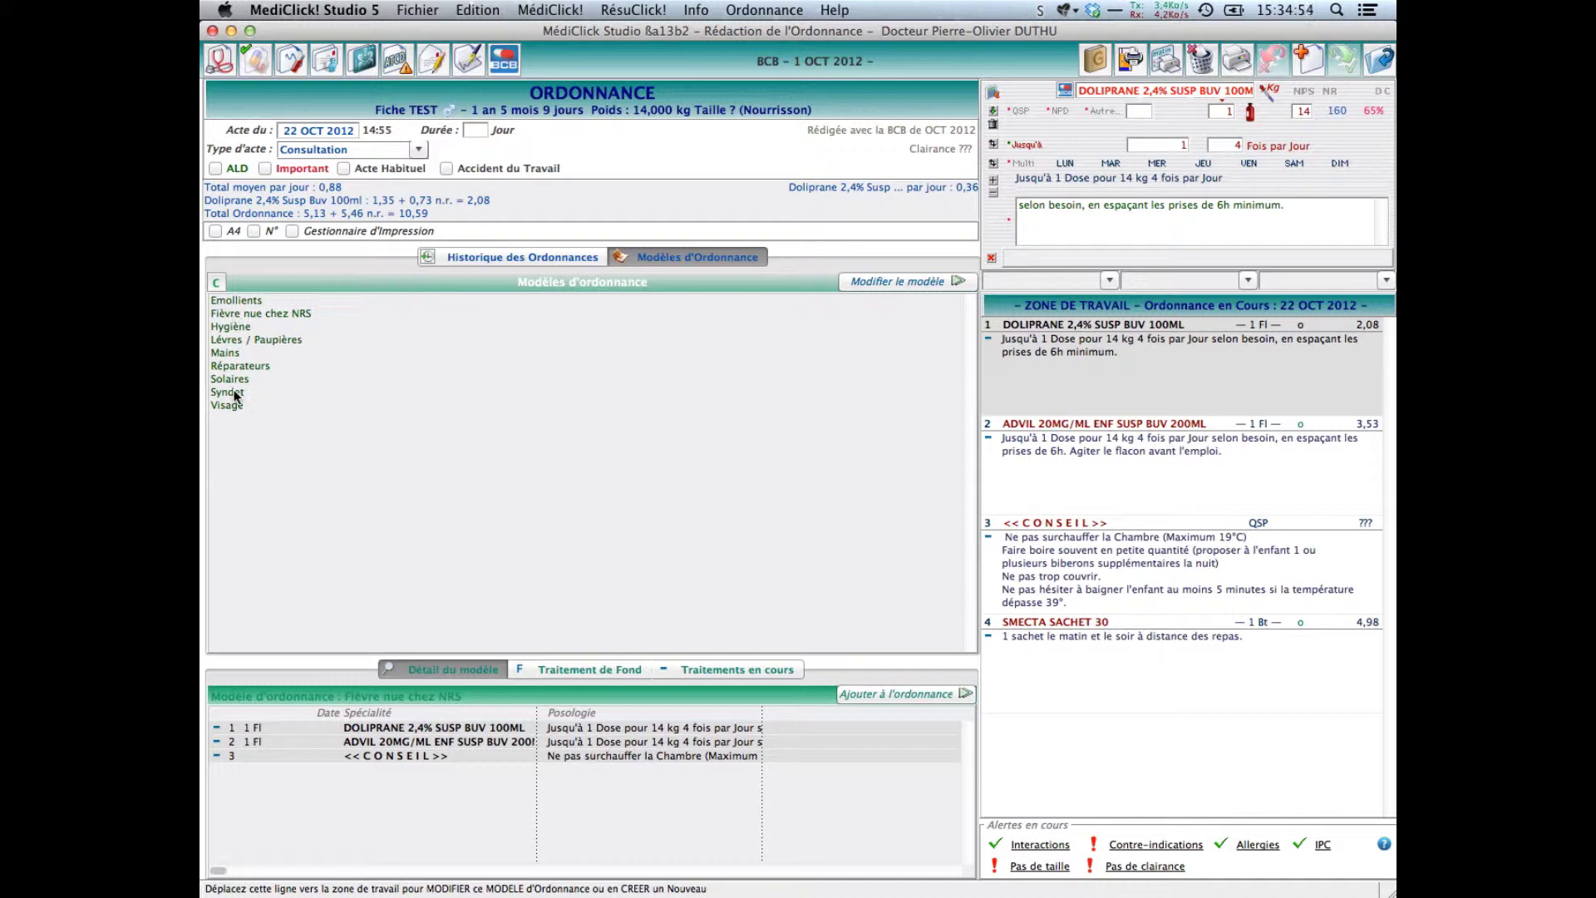
{"action": "left_click", "coordinate": [242, 333]}
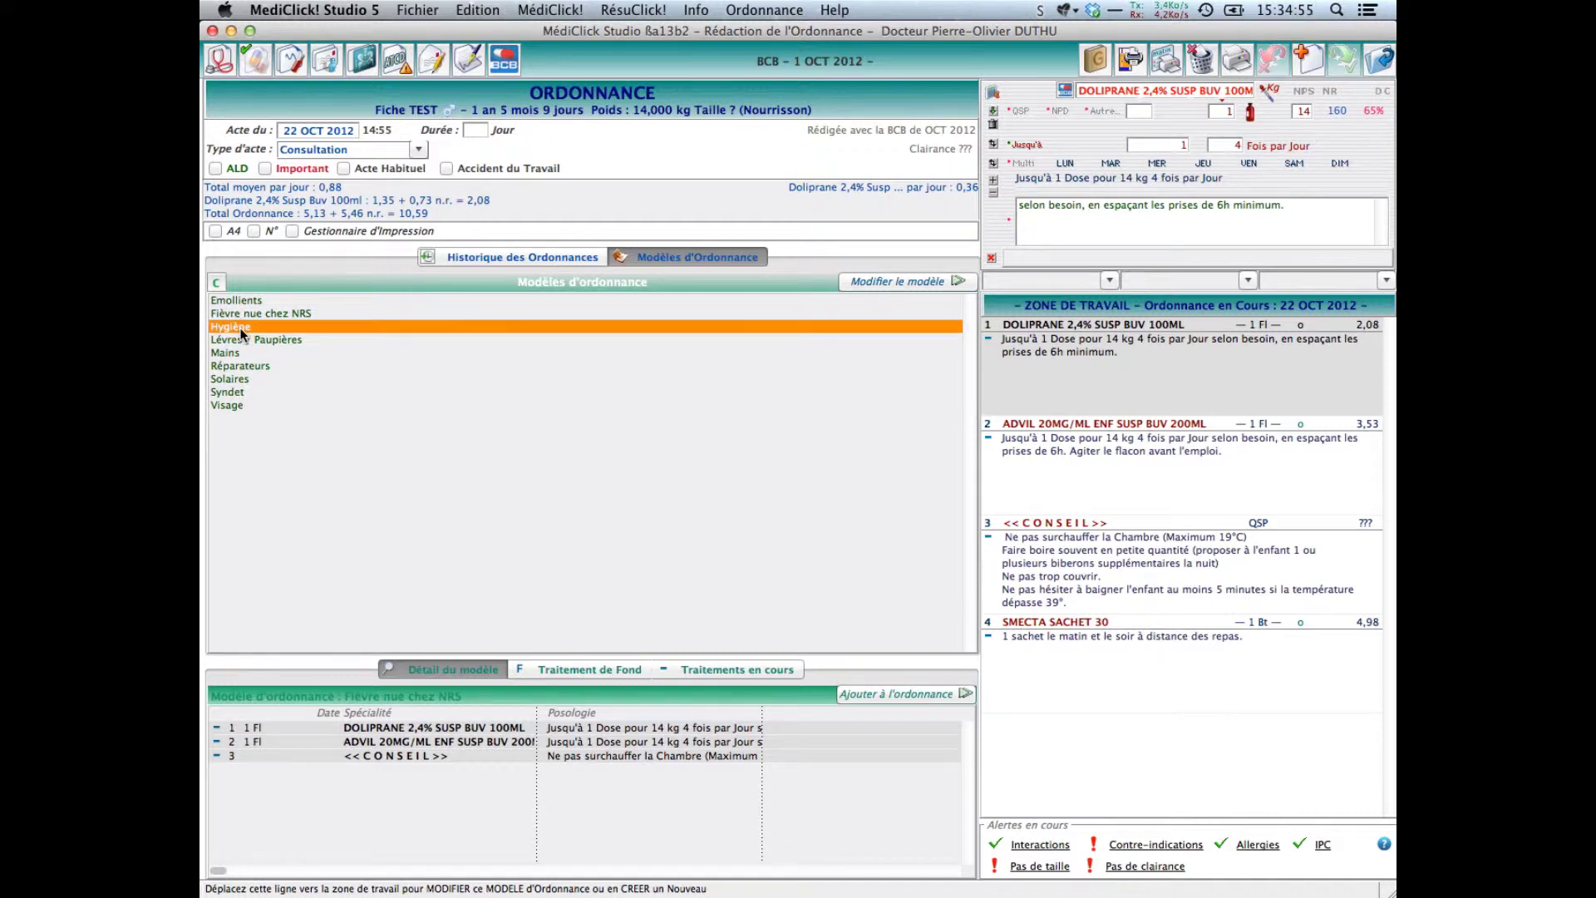
{"action": "left_click", "coordinate": [859, 282]}
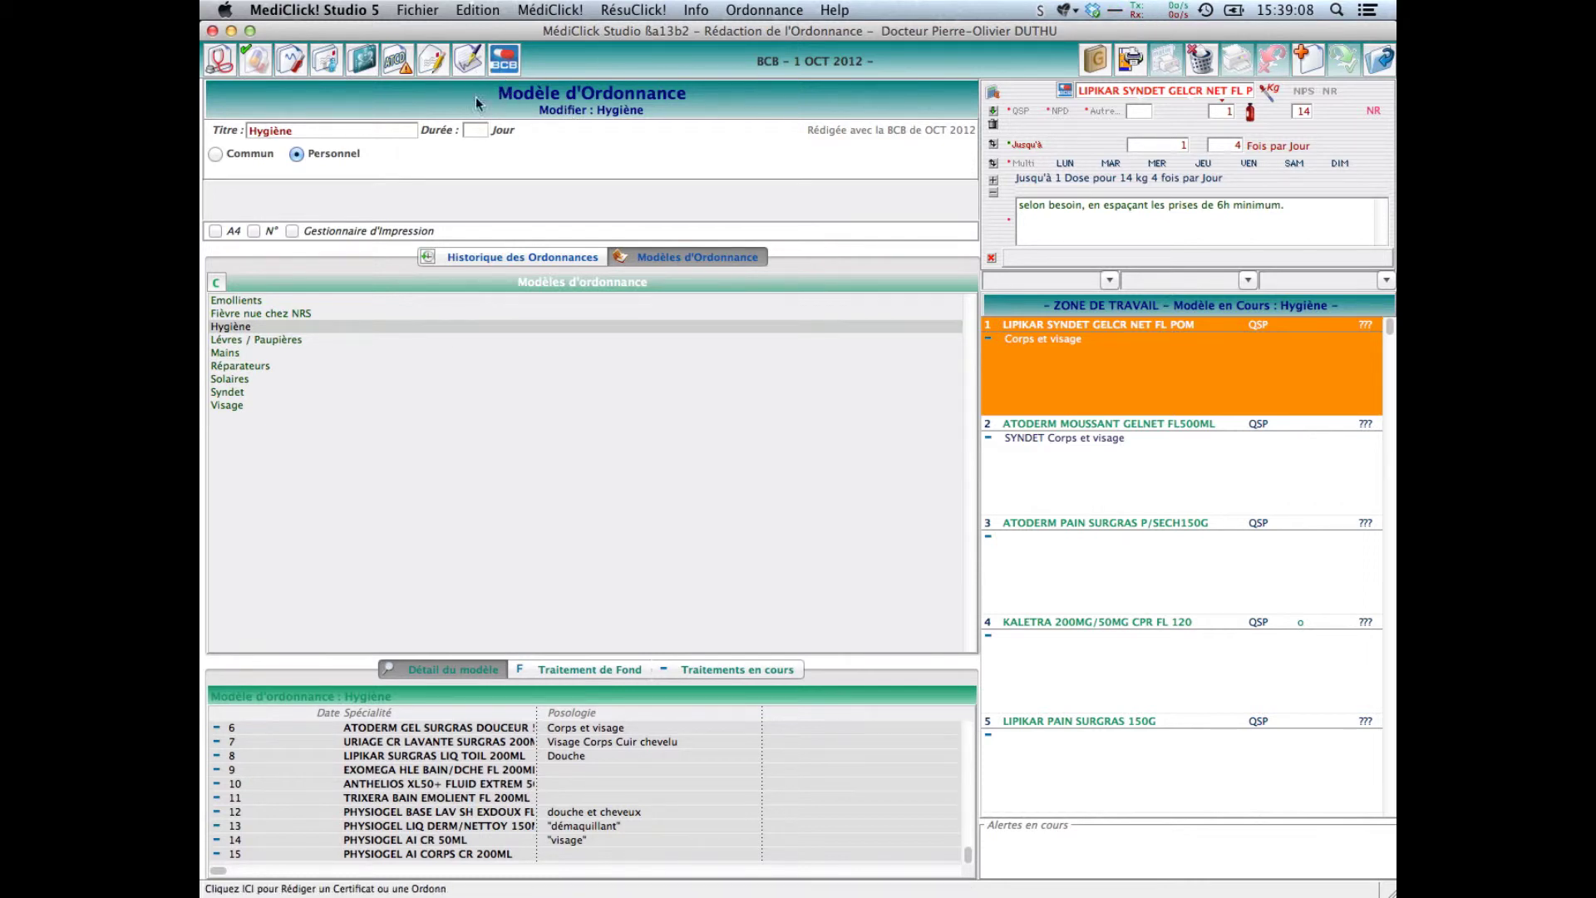
- Delete the 22 OCT 2012 consultation with its attached prescription, and create a new empty Consultation prescription
{"action": "left_click", "coordinate": [557, 255]}
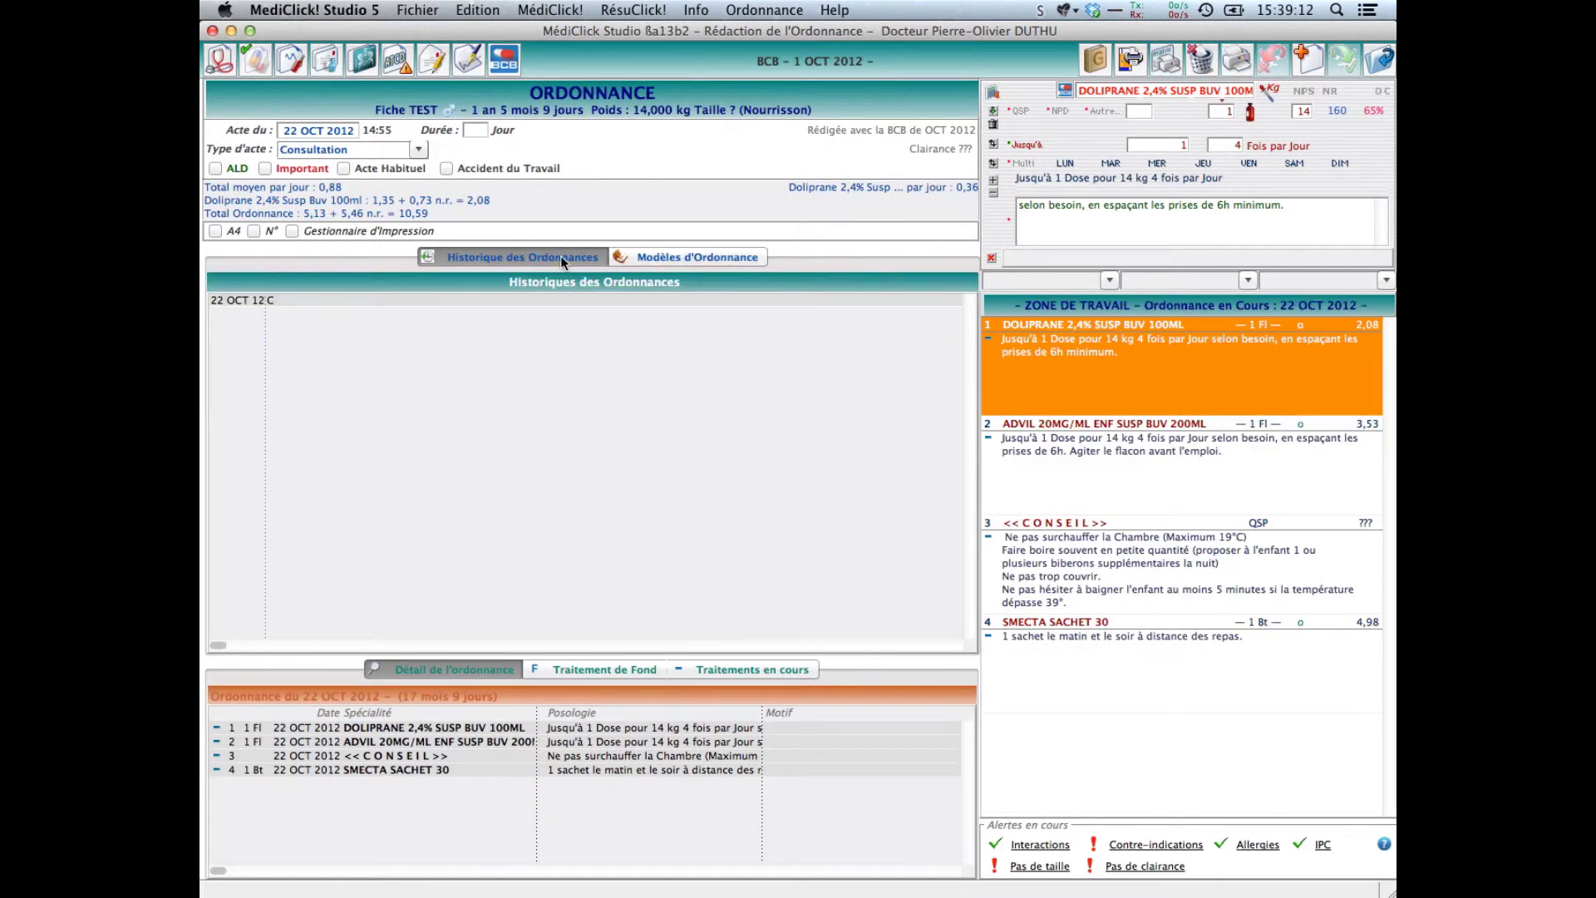
{"action": "left_click", "coordinate": [1210, 65]}
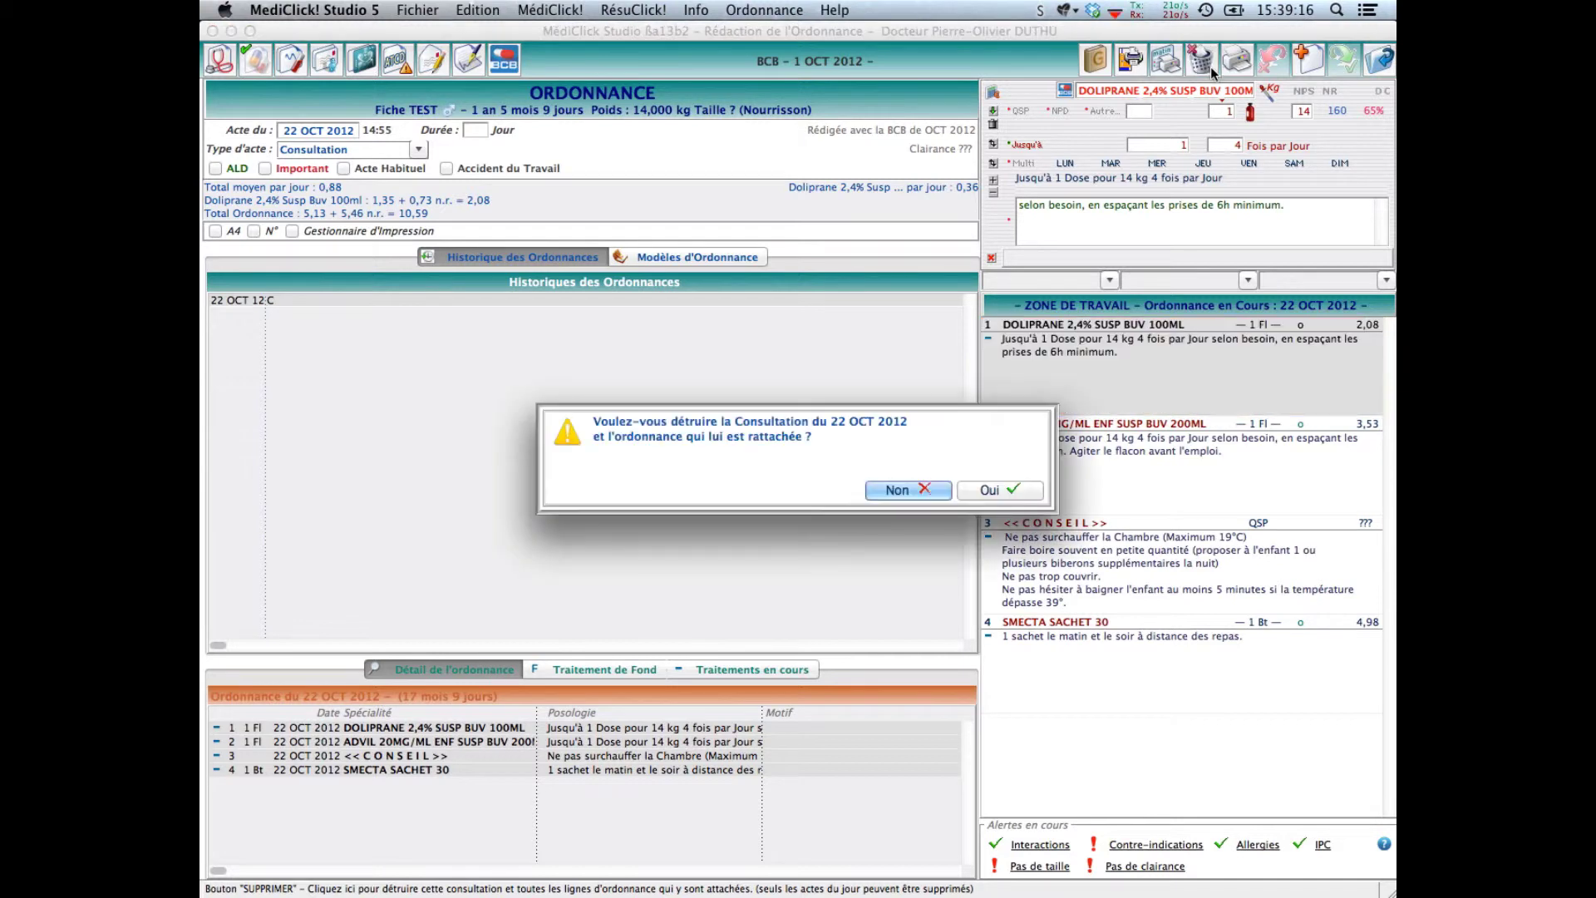
{"action": "left_click", "coordinate": [970, 489]}
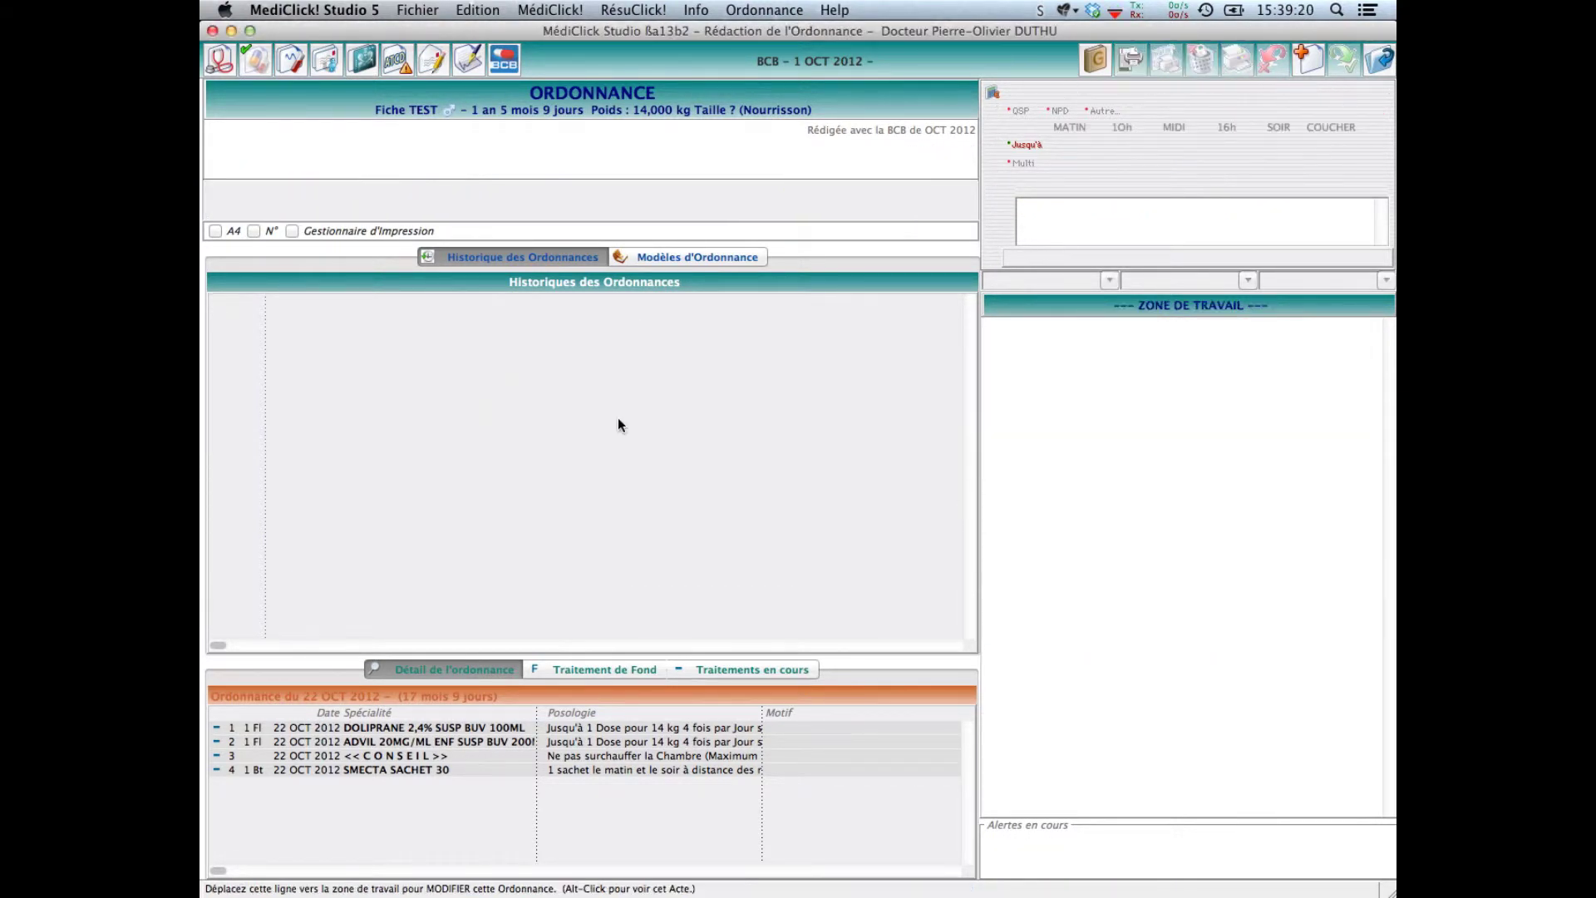
{"action": "left_click", "coordinate": [1316, 60]}
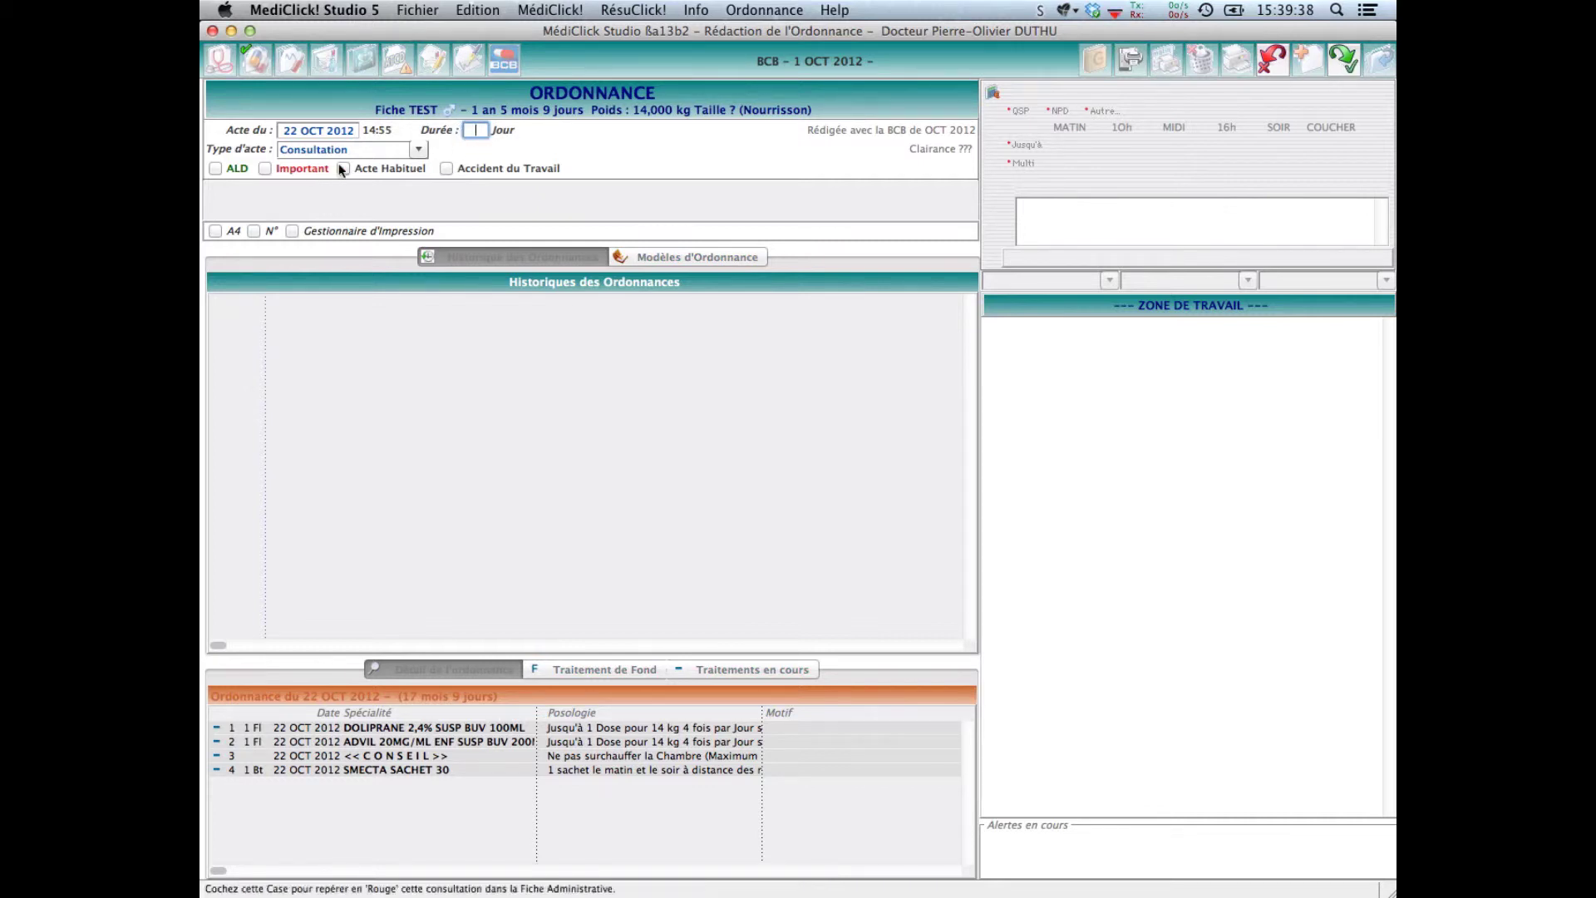
{"action": "left_click", "coordinate": [1341, 63]}
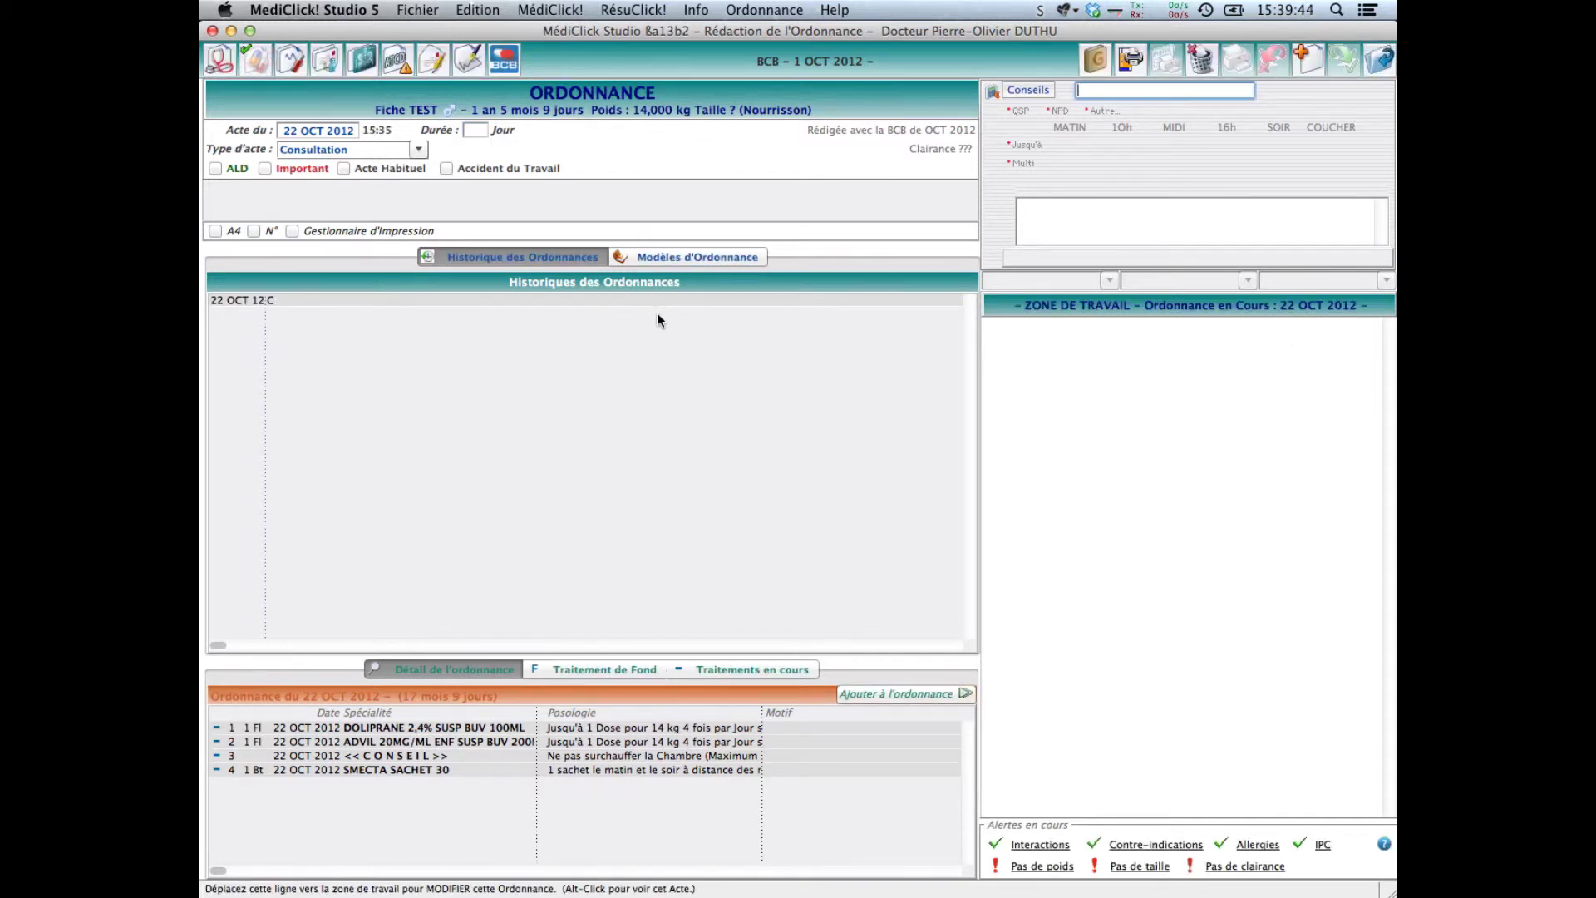
- Add all three lines of the "Fièvre nue chez NRS" model to the new prescription
{"action": "left_click", "coordinate": [665, 258]}
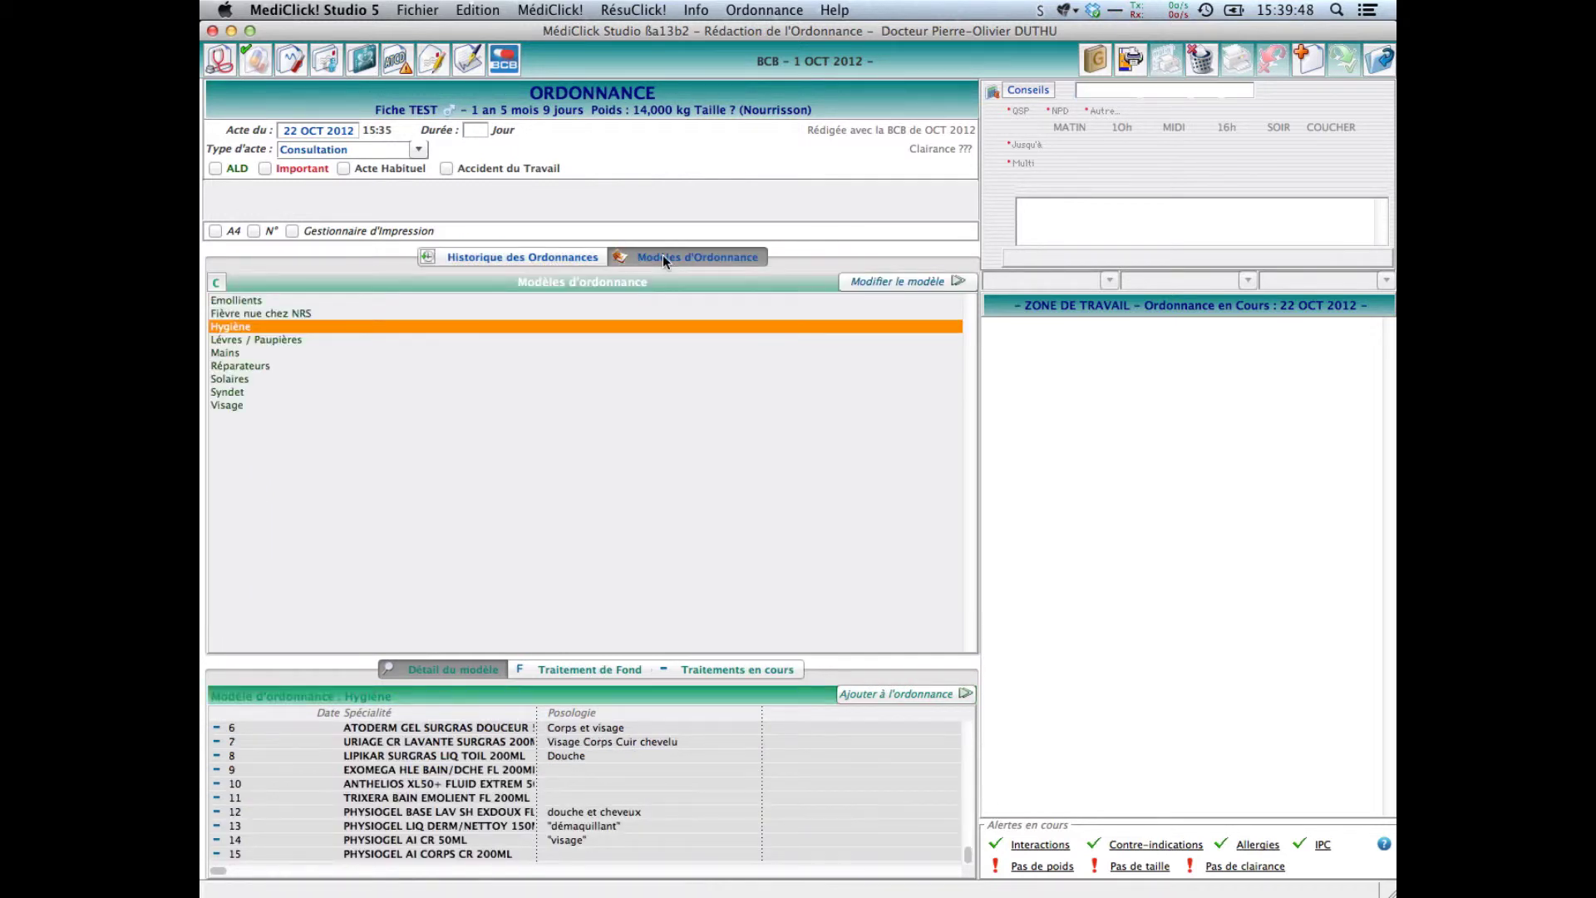
{"action": "left_click", "coordinate": [217, 284]}
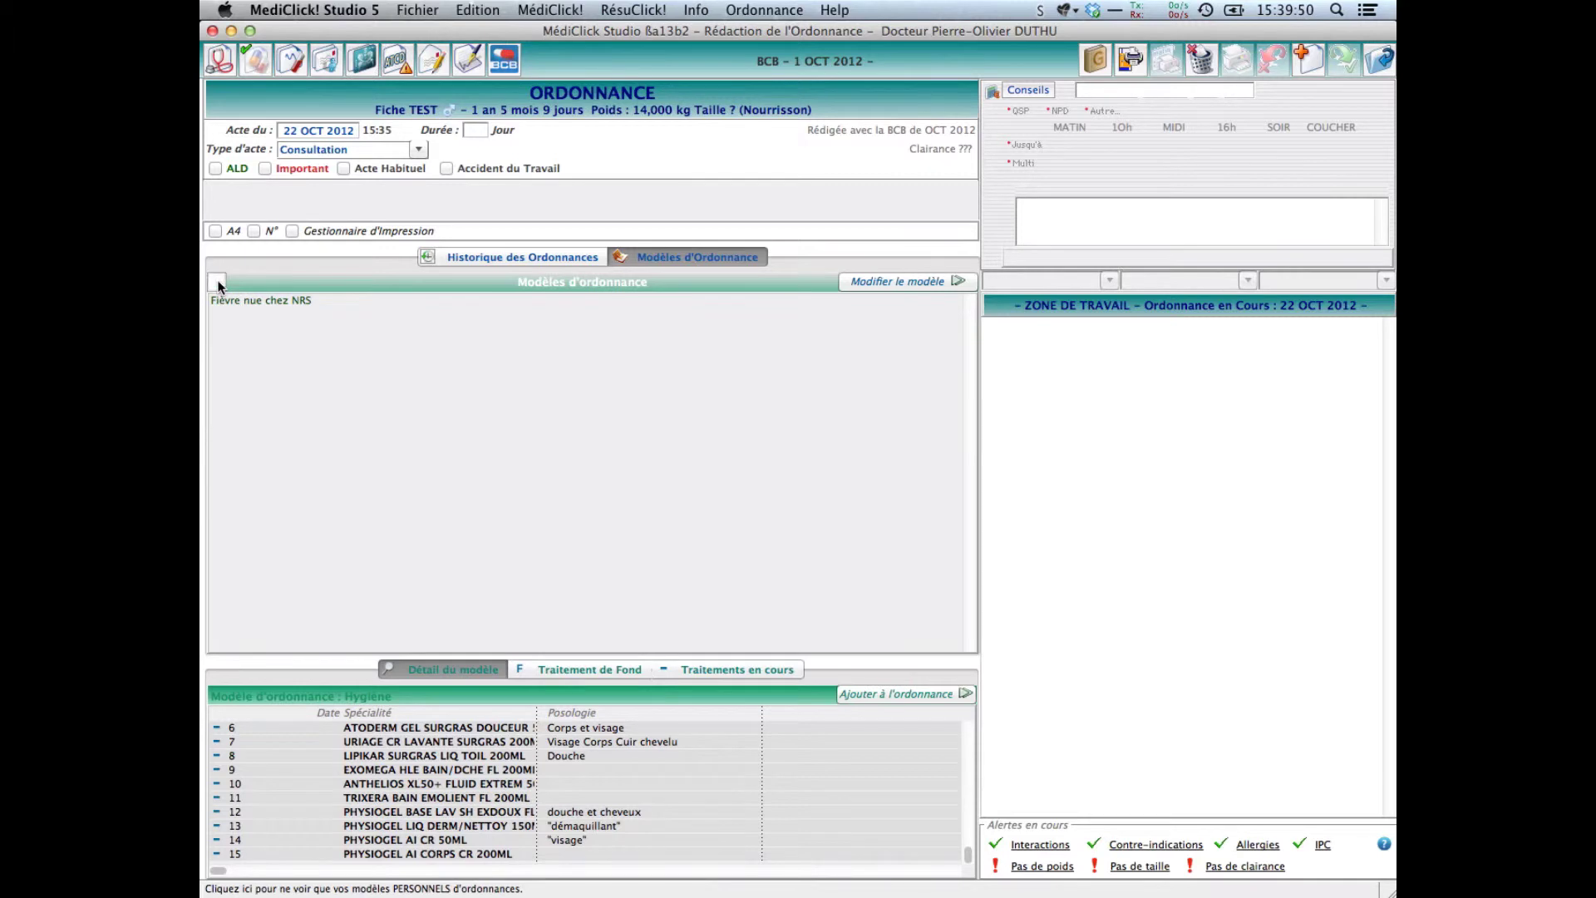
{"action": "left_click", "coordinate": [218, 284]}
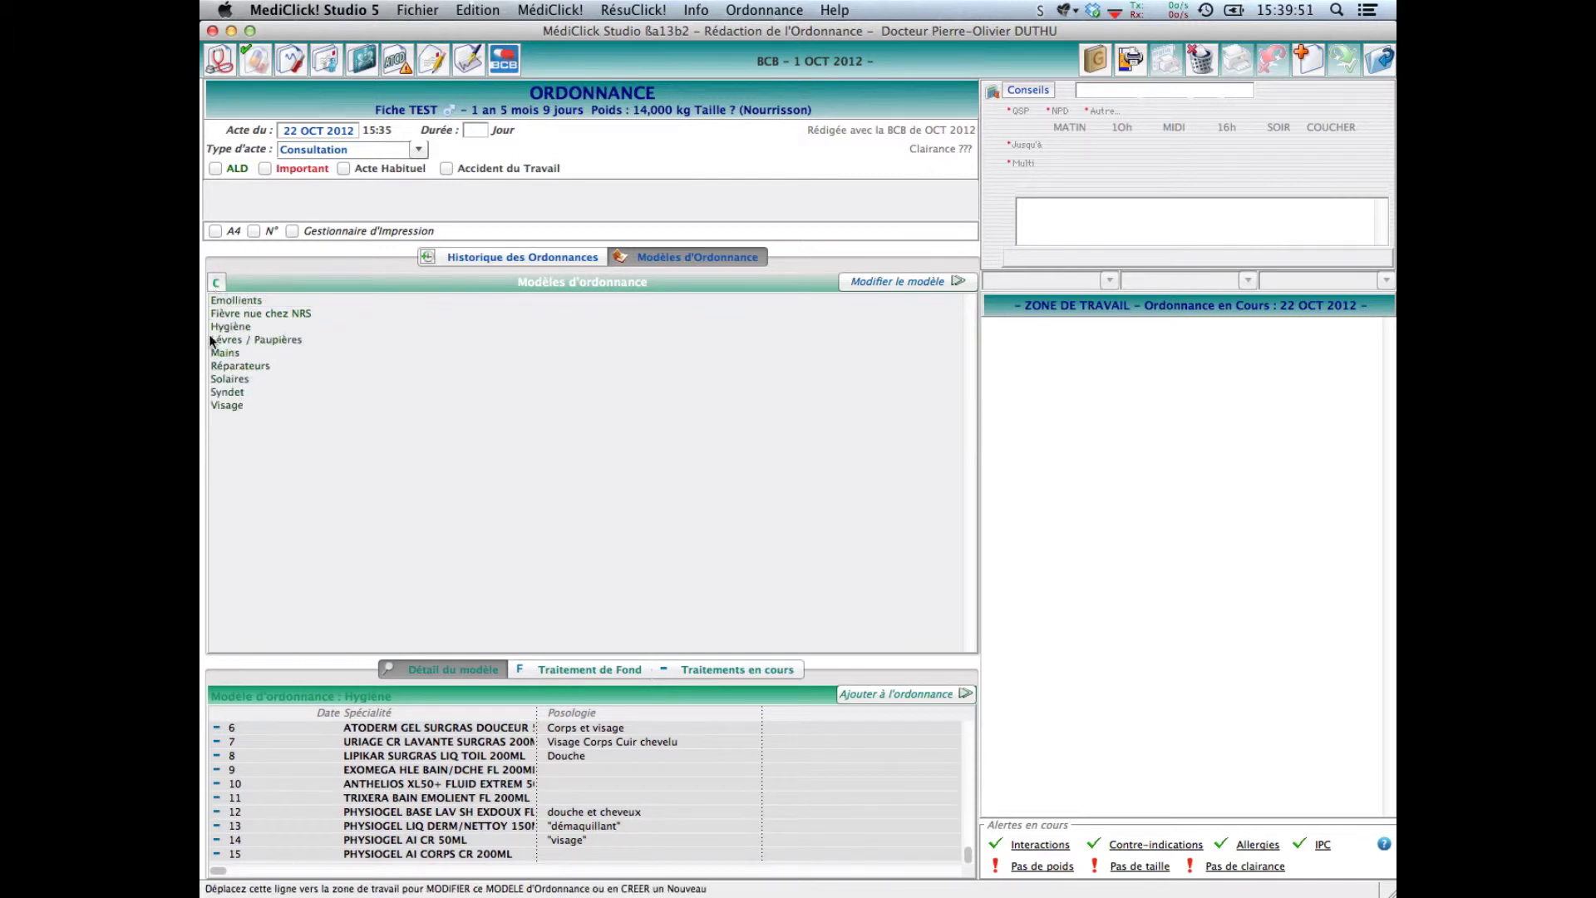
{"action": "left_click", "coordinate": [294, 313]}
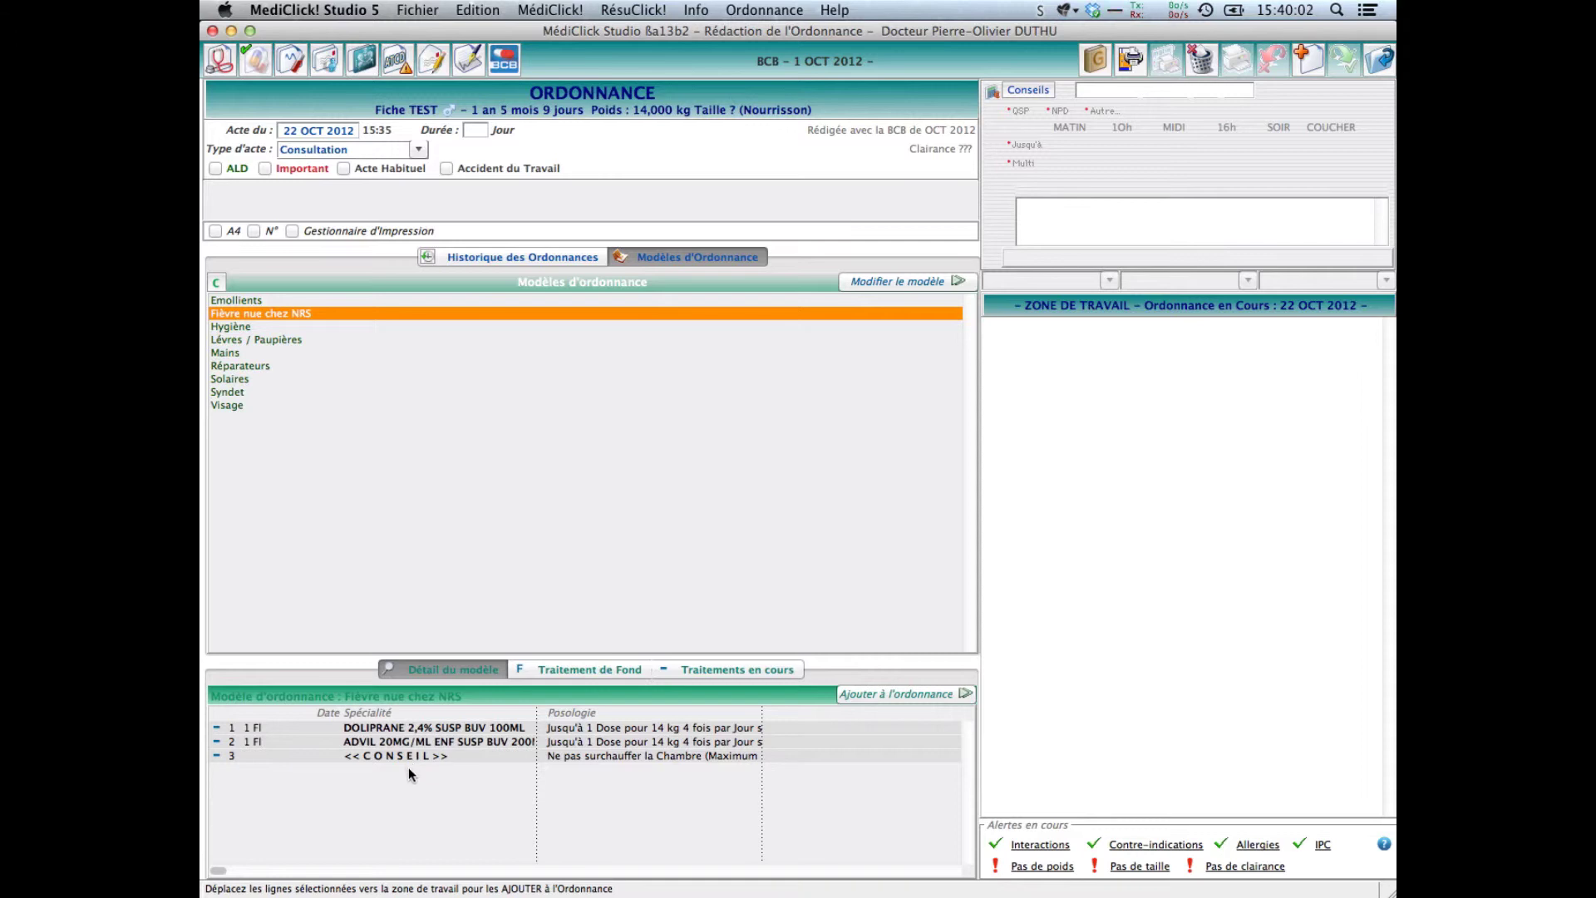
{"action": "left_click", "coordinate": [886, 700]}
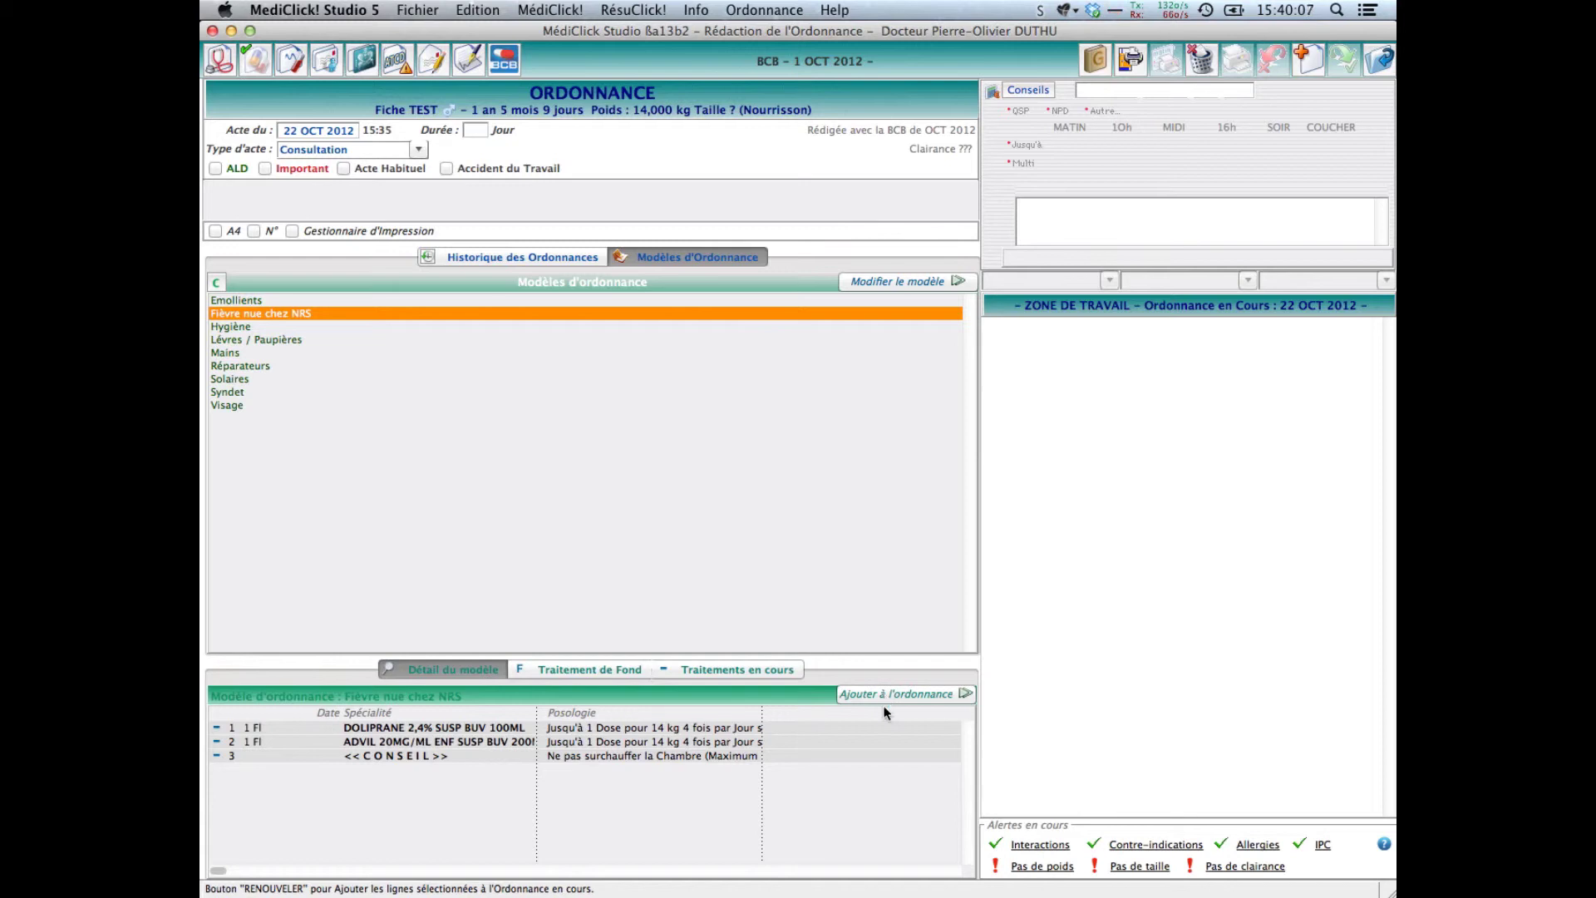
{"action": "left_click", "coordinate": [745, 728]}
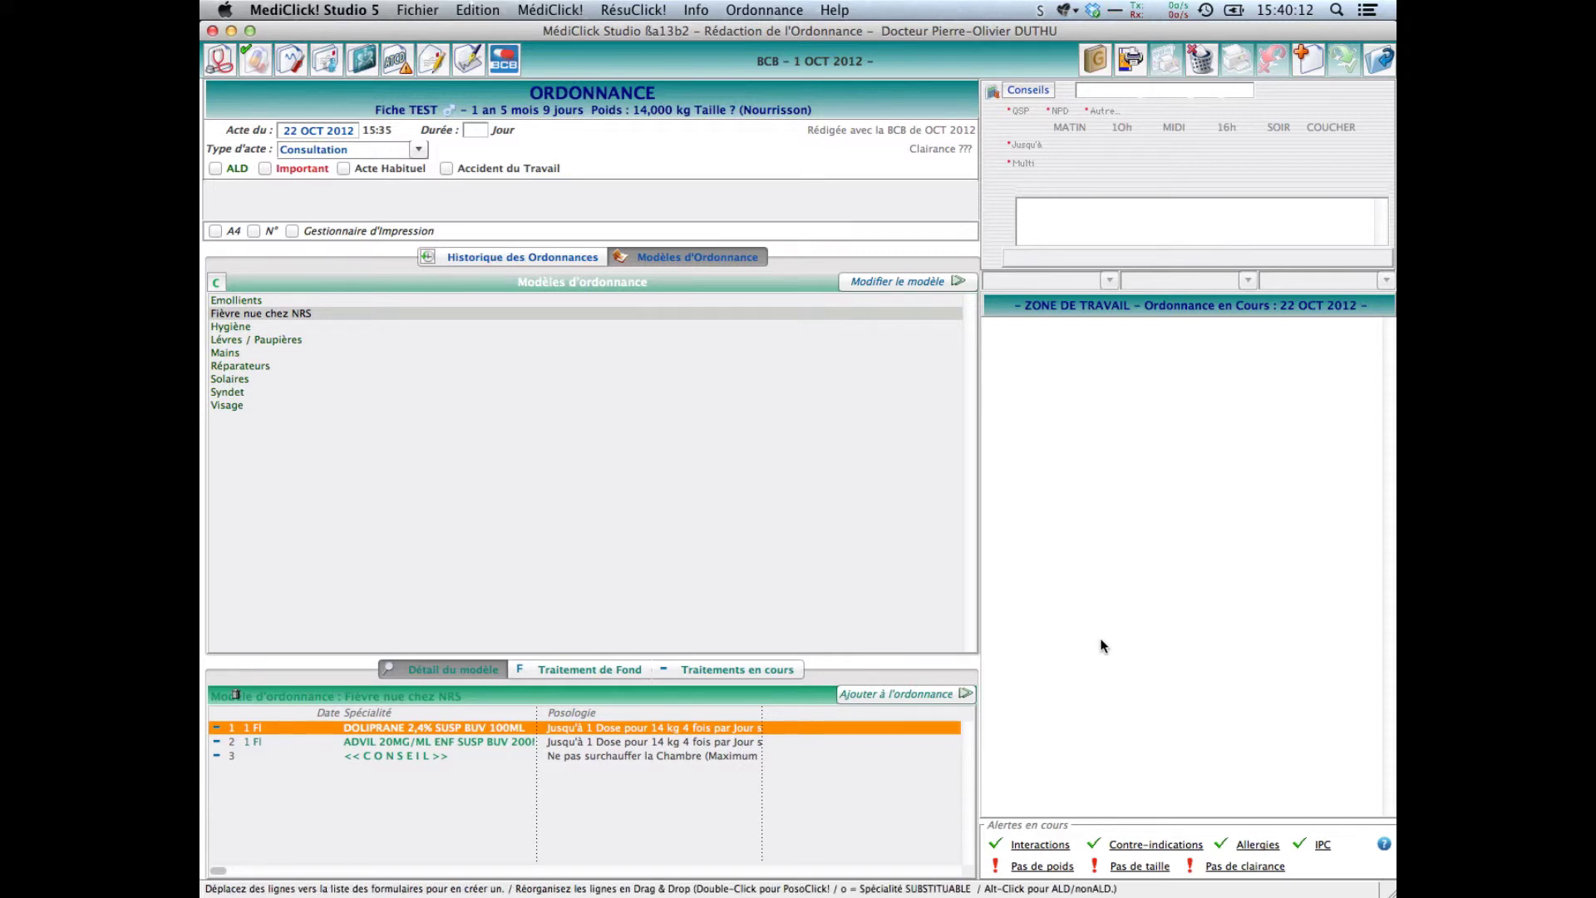
{"action": "left_click", "coordinate": [701, 755], "text": "shift"}
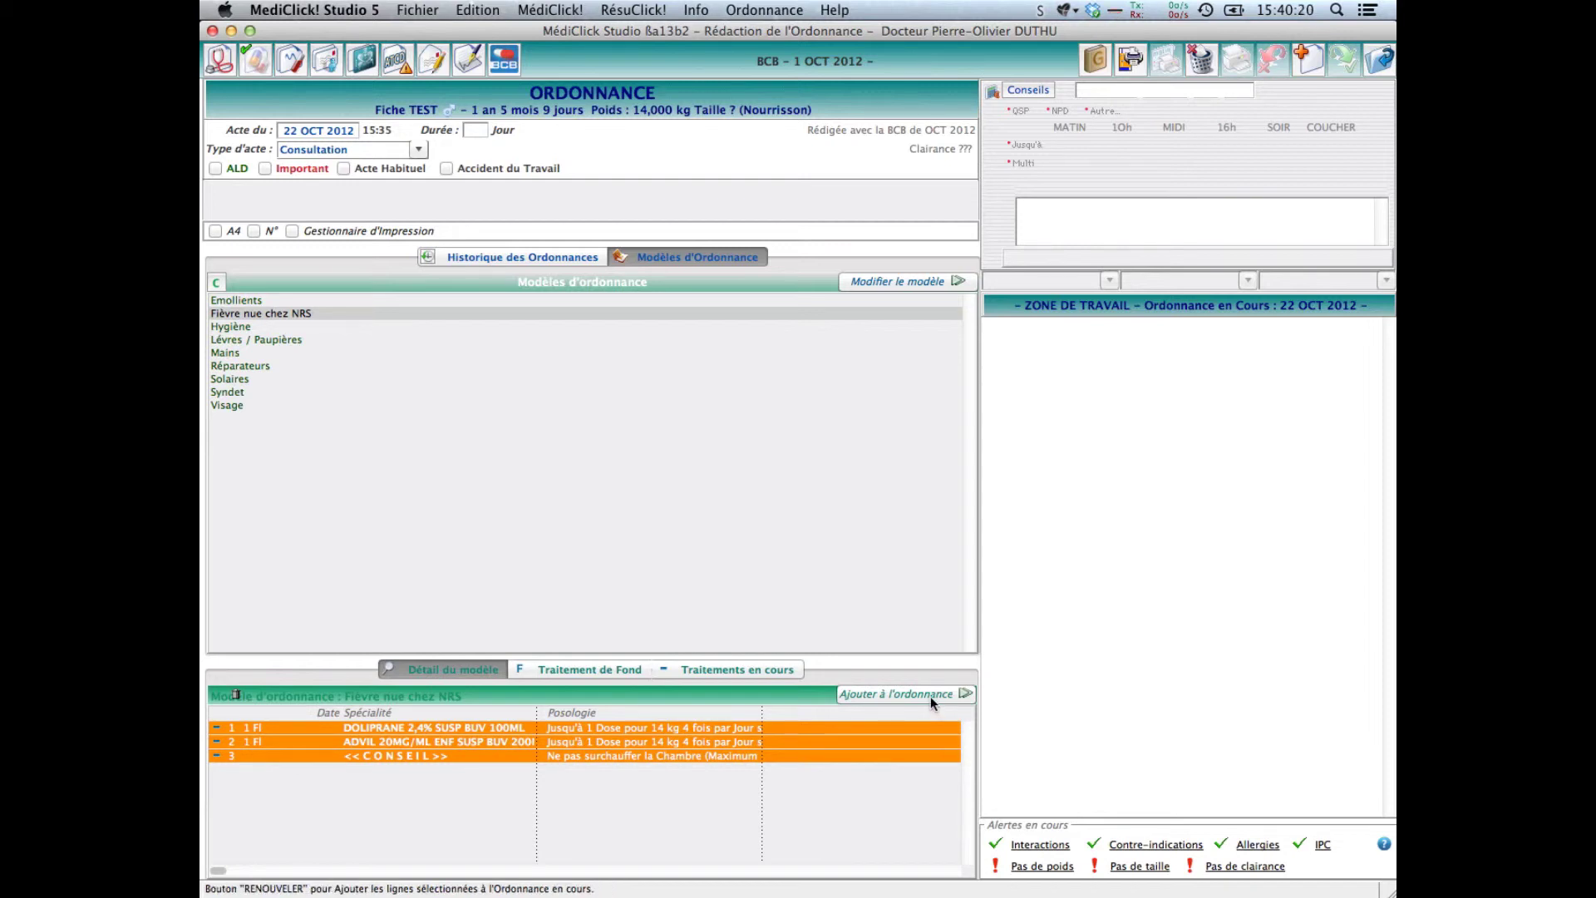
{"action": "left_click_drag", "start_coordinate": [916, 728], "coordinate": [1074, 648]}
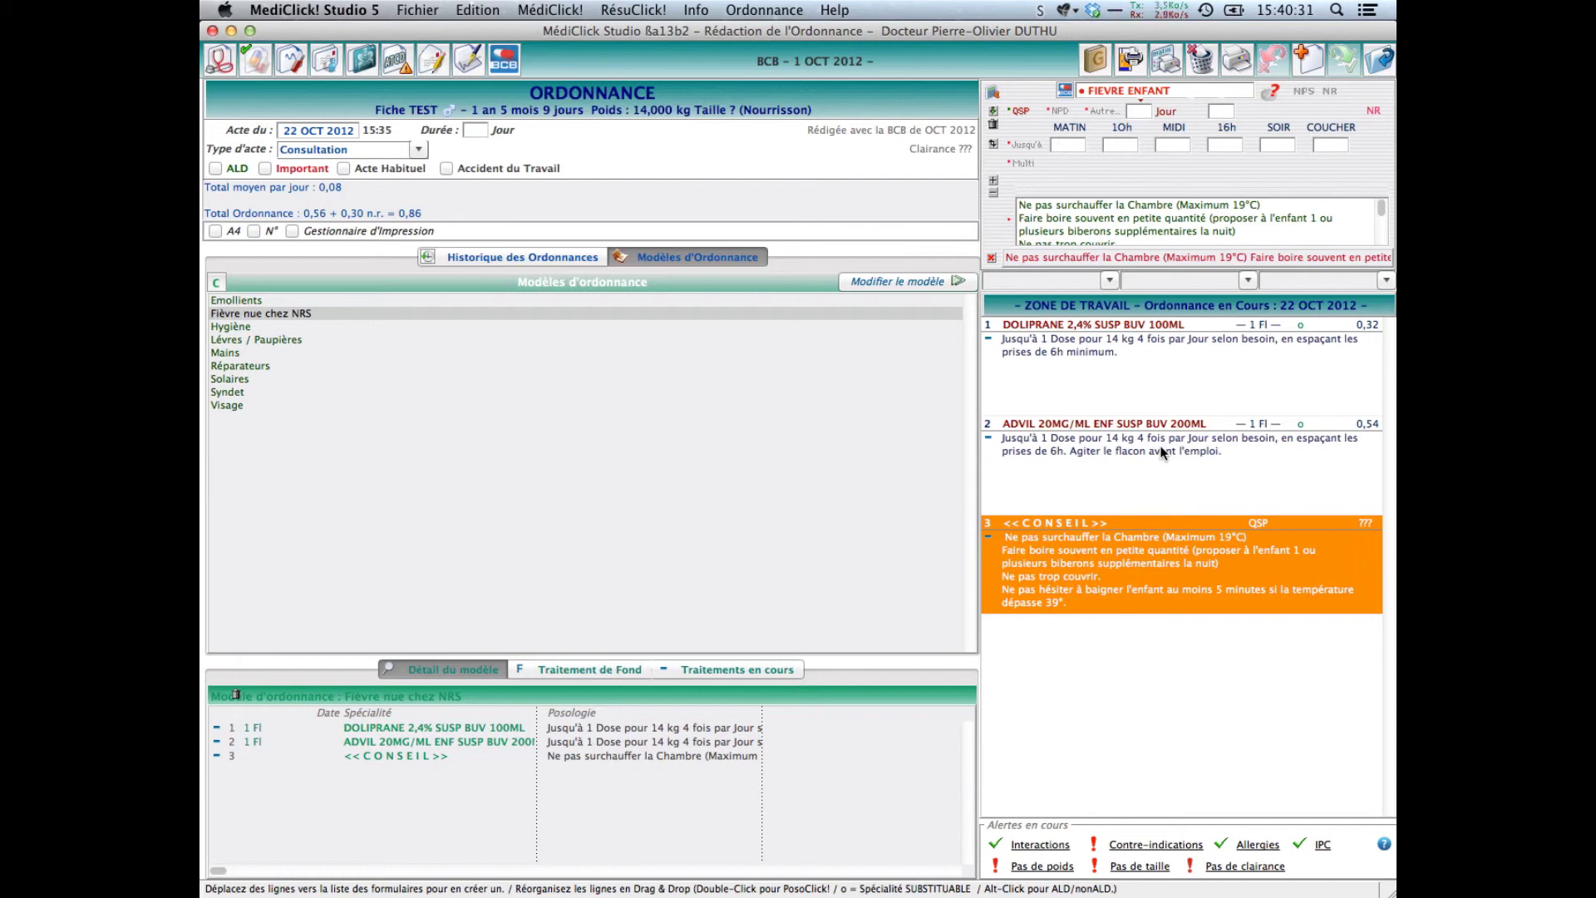
{"action": "left_click", "coordinate": [1165, 688]}
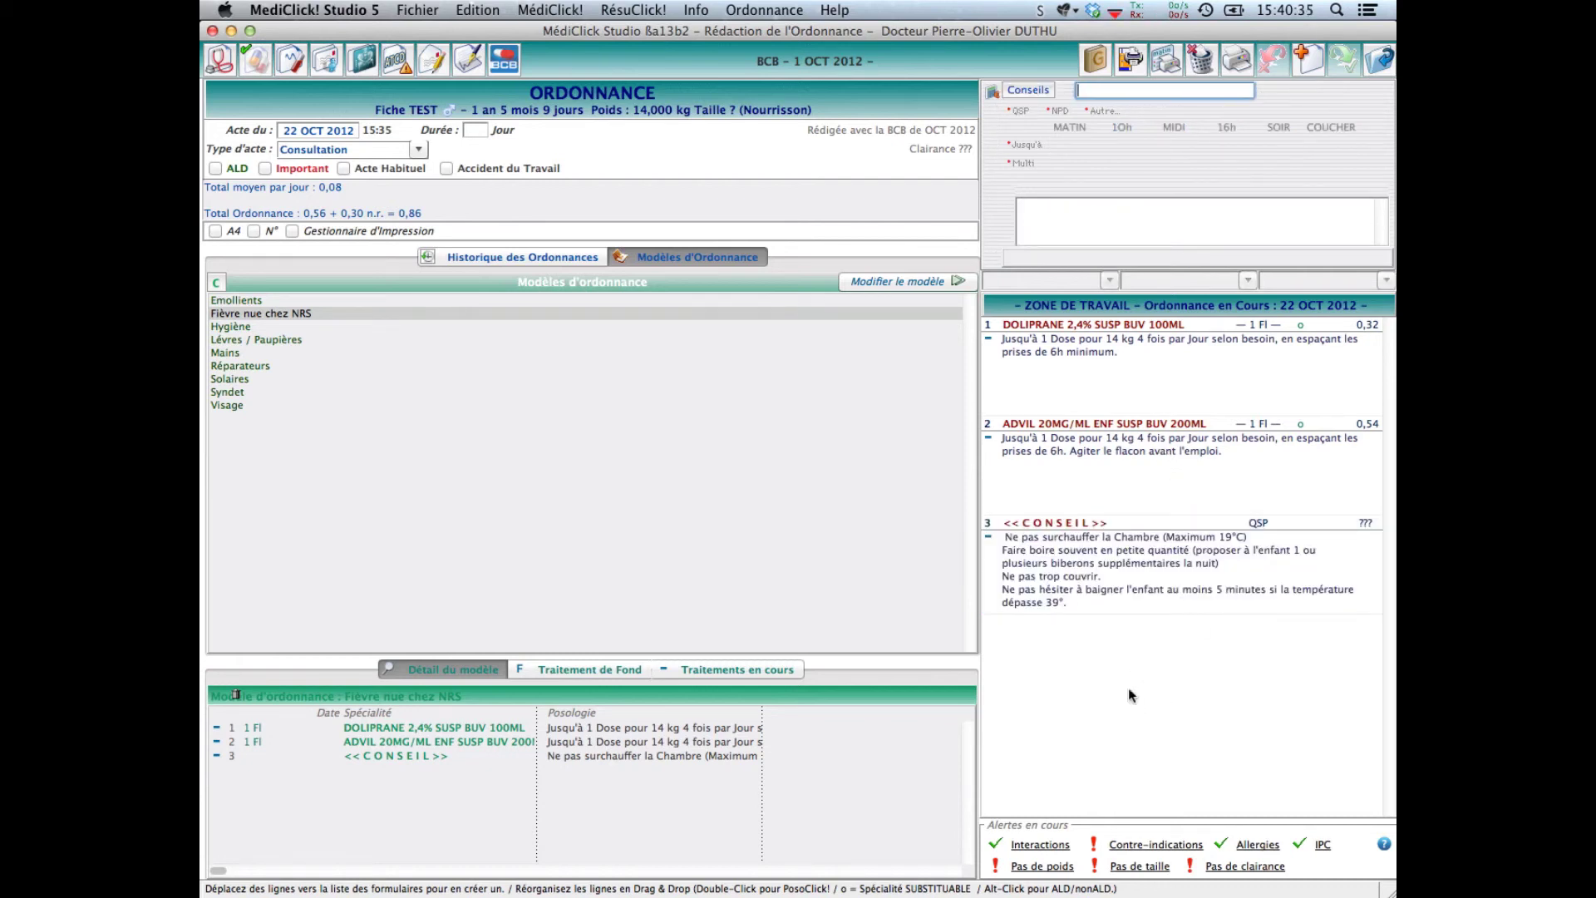